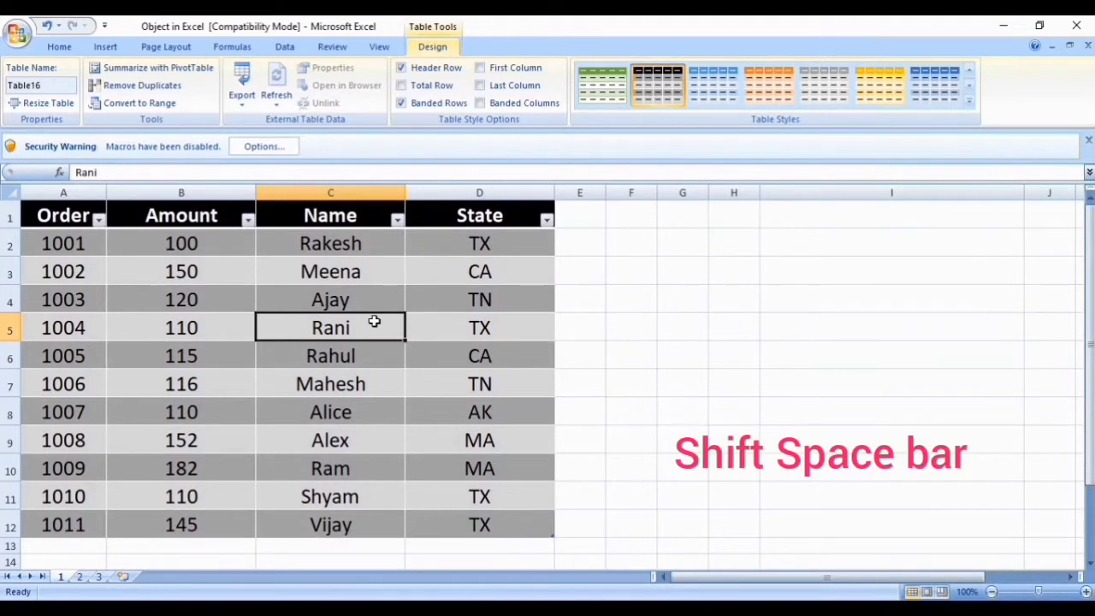
Select the full table row of order 1004, and separately select all data cells of the Amount column.
{"action": "key", "text": "shift+space"}
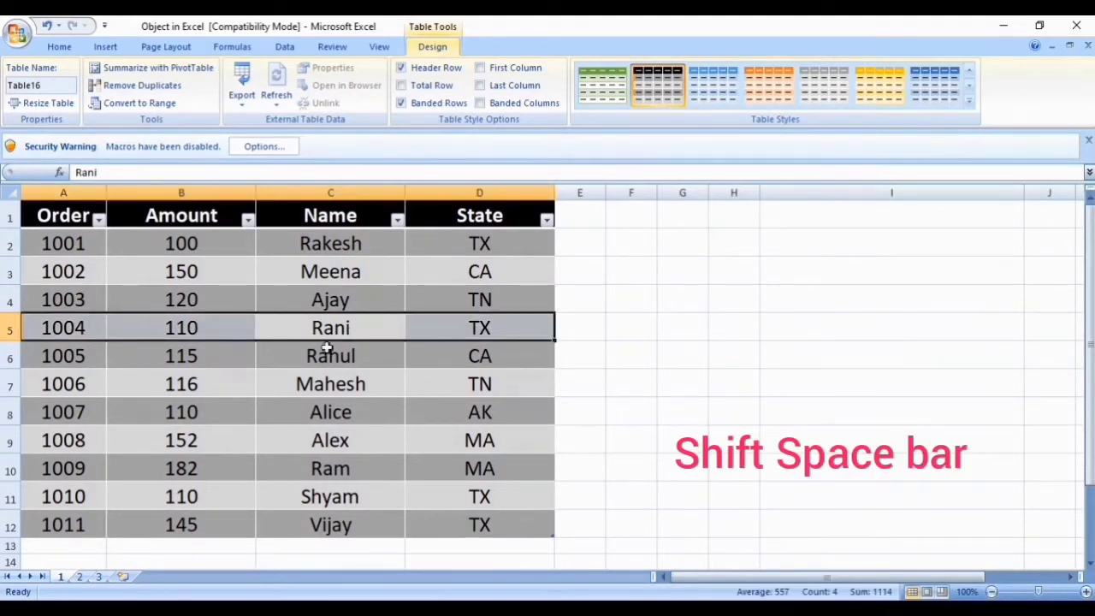
{"action": "left_click", "coordinate": [186, 356]}
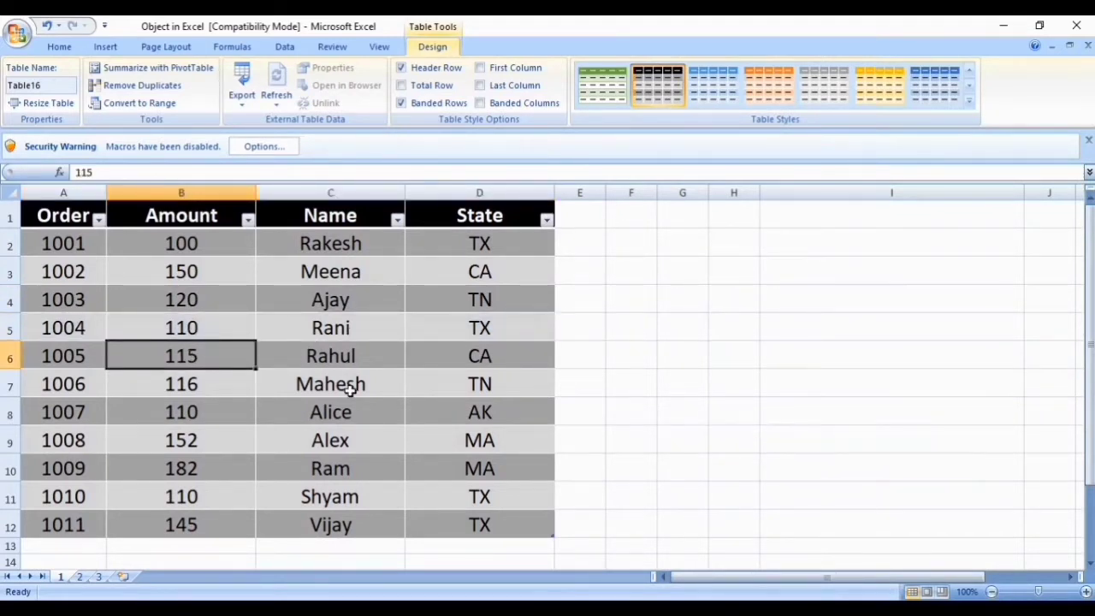
{"action": "key", "text": "ctrl+space"}
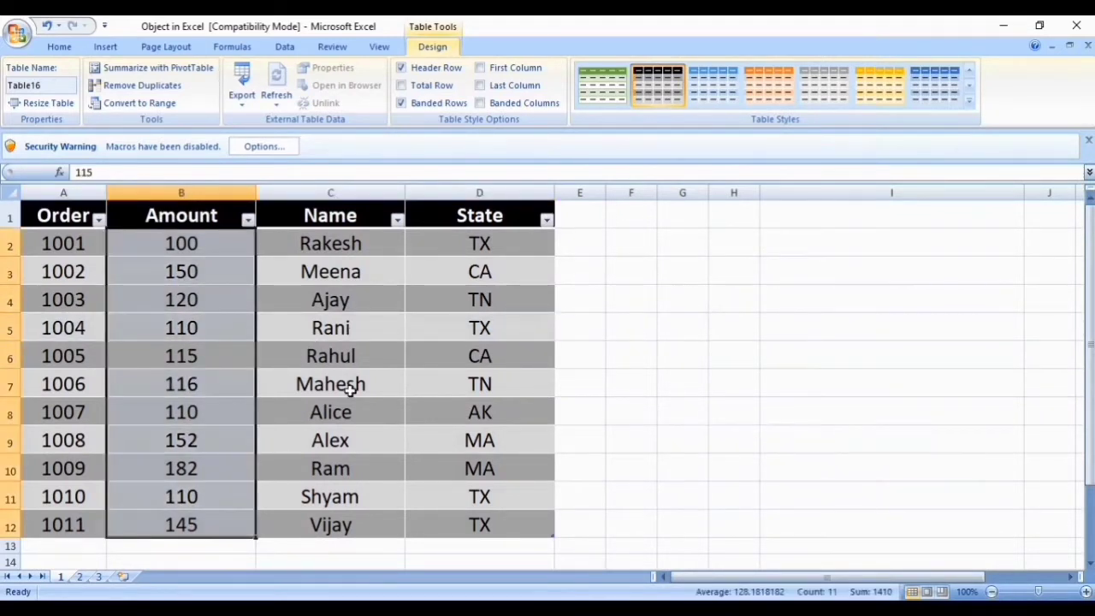
{"action": "left_click", "coordinate": [399, 317]}
Apply the rimmed three traffic lights icon set as conditional formatting to the Amount values in B2:B12.
{"action": "left_click_drag", "start_coordinate": [190, 243], "coordinate": [202, 525]}
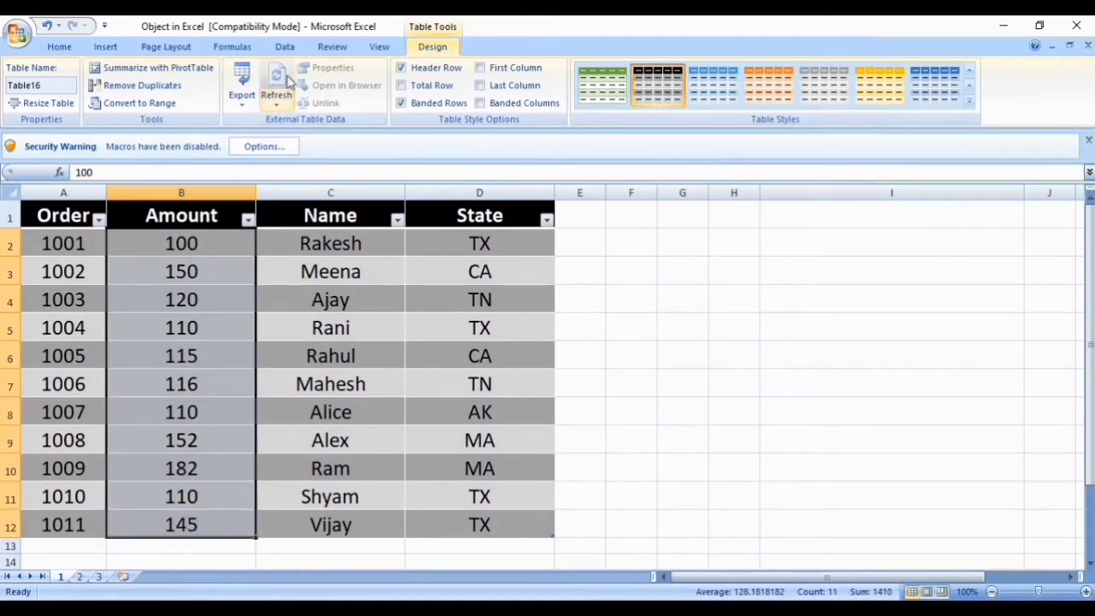
{"action": "left_click", "coordinate": [60, 47]}
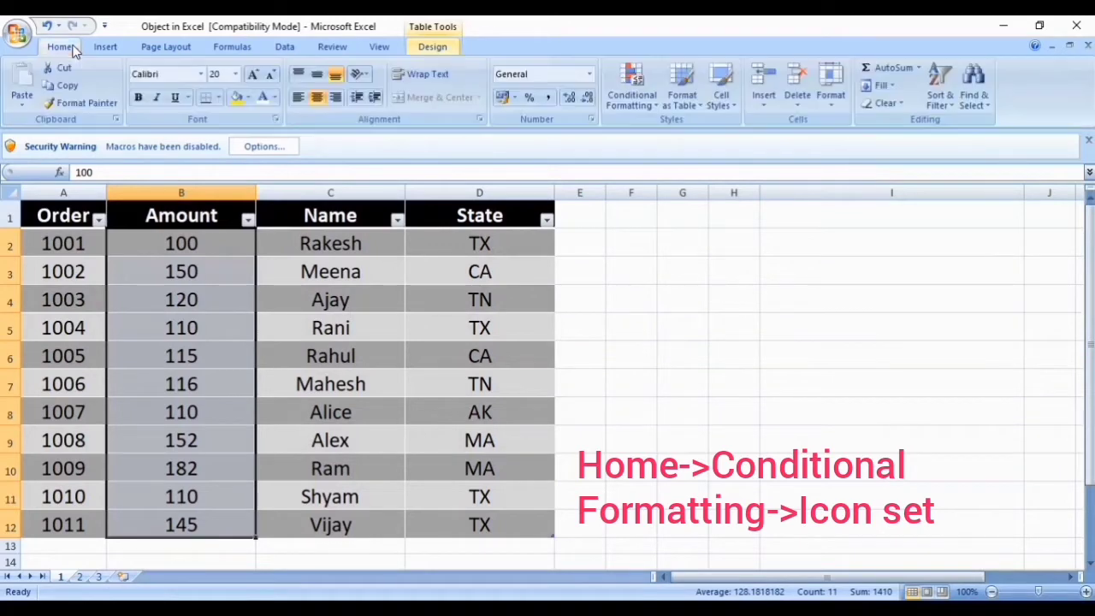
{"action": "left_click", "coordinate": [631, 85]}
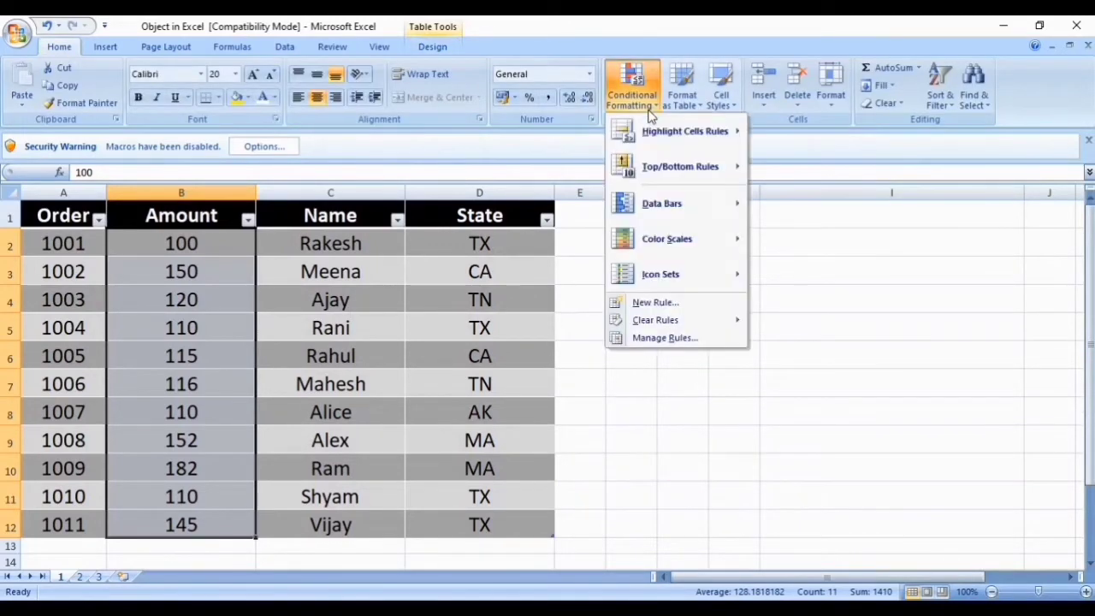
{"action": "mouse_move", "coordinate": [672, 274]}
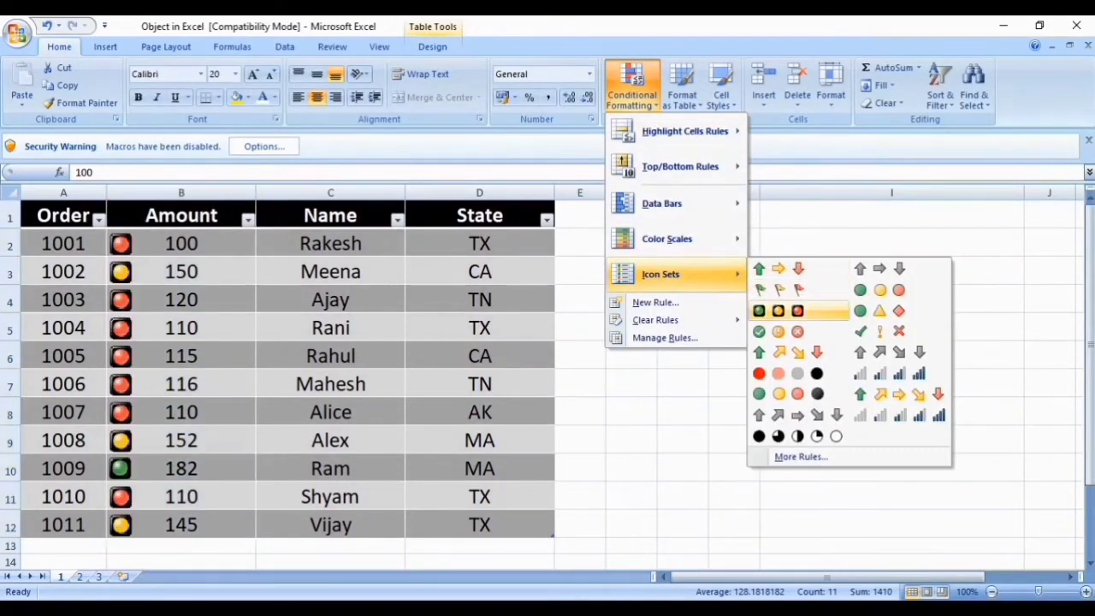
{"action": "left_click", "coordinate": [779, 311]}
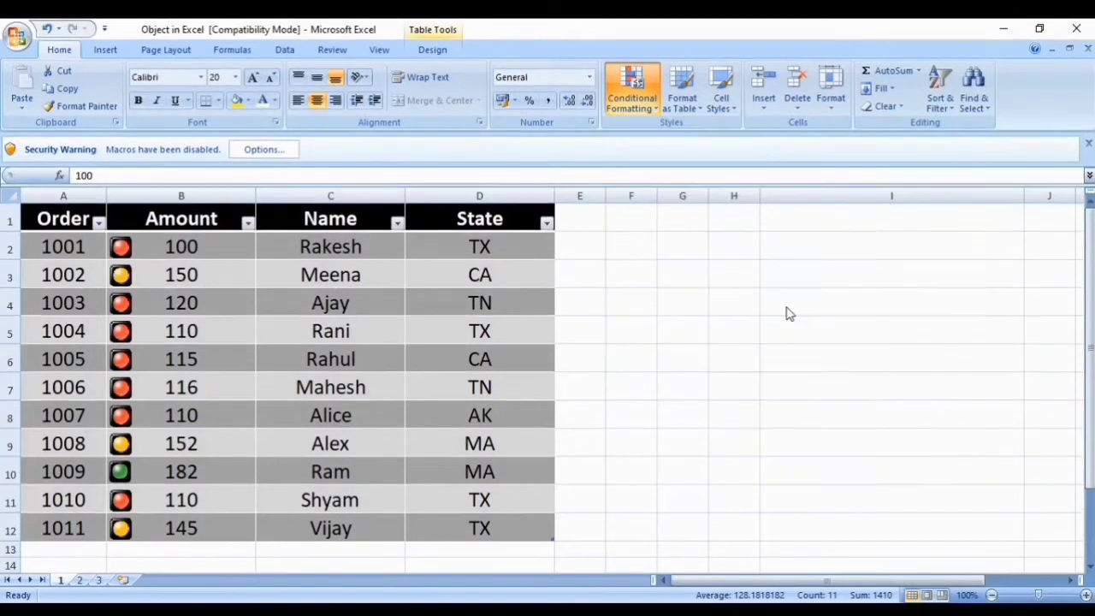
Apply the three-signs icon set (circle, triangle, diamond) to the order 1003 cell, A4.
{"action": "left_click", "coordinate": [334, 289]}
{"action": "left_click_drag", "start_coordinate": [65, 246], "coordinate": [99, 527]}
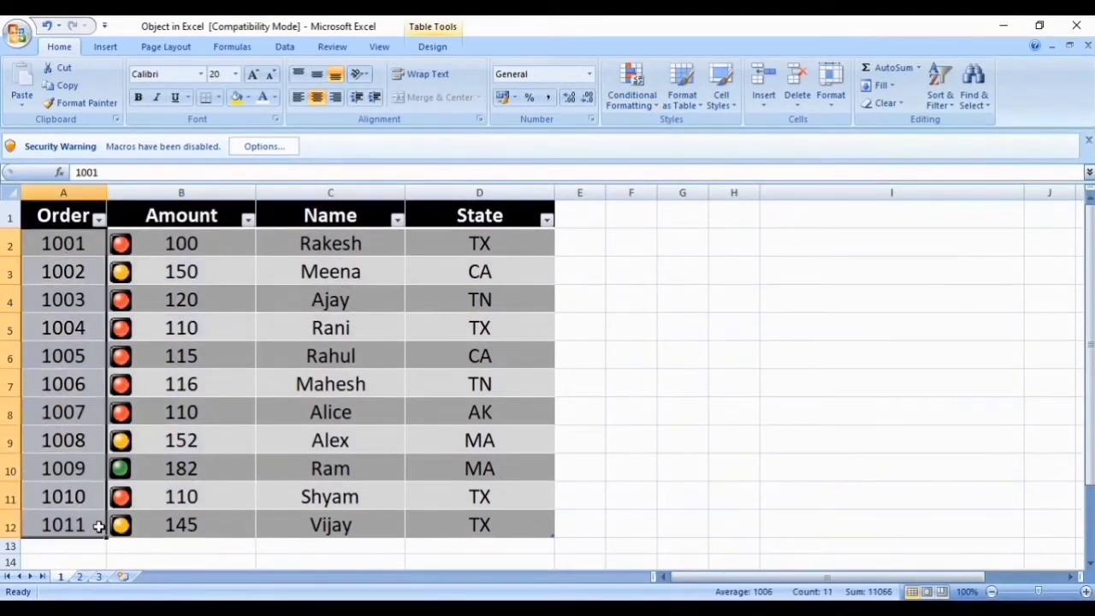
{"action": "left_click", "coordinate": [55, 308]}
{"action": "left_click", "coordinate": [648, 107]}
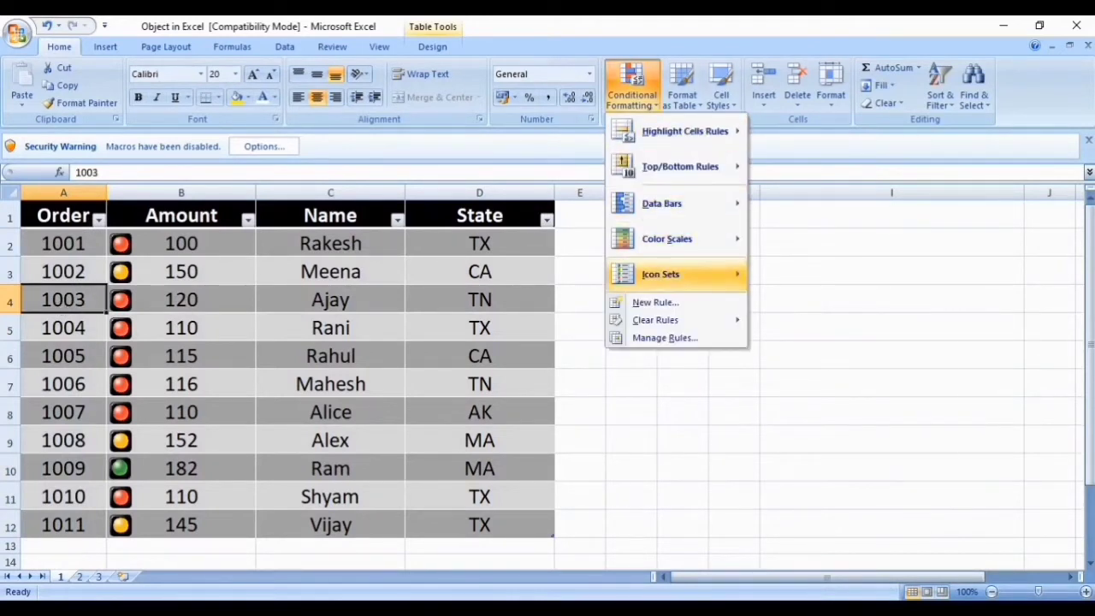
{"action": "mouse_move", "coordinate": [676, 274]}
{"action": "left_click", "coordinate": [882, 313]}
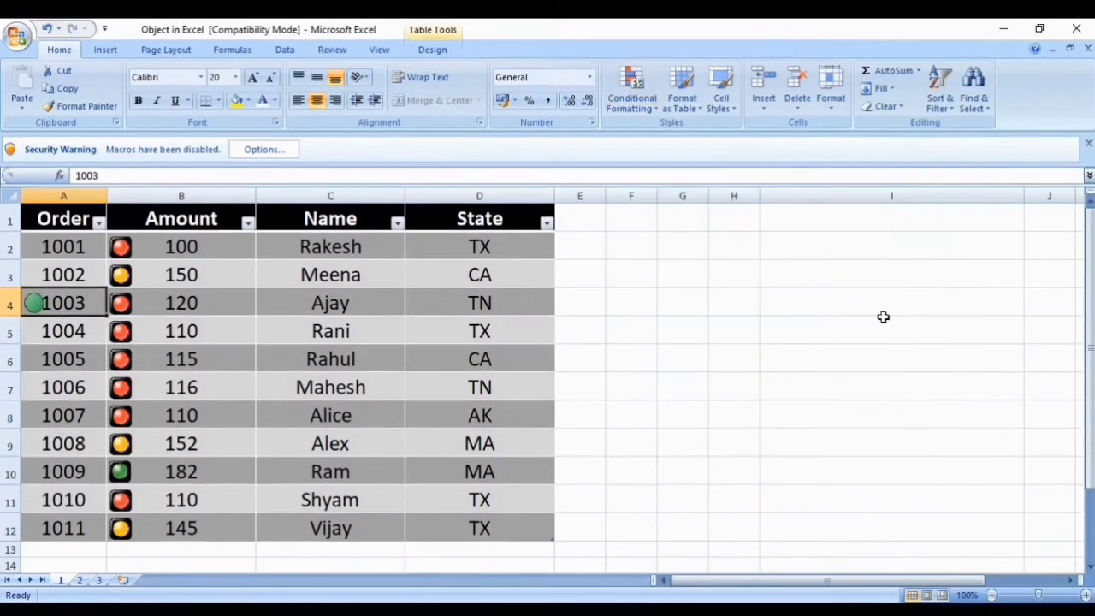
Apply the coloured three-arrow icon set to orders 1001 to 1009 in A2:A10.
{"action": "left_click", "coordinate": [616, 107]}
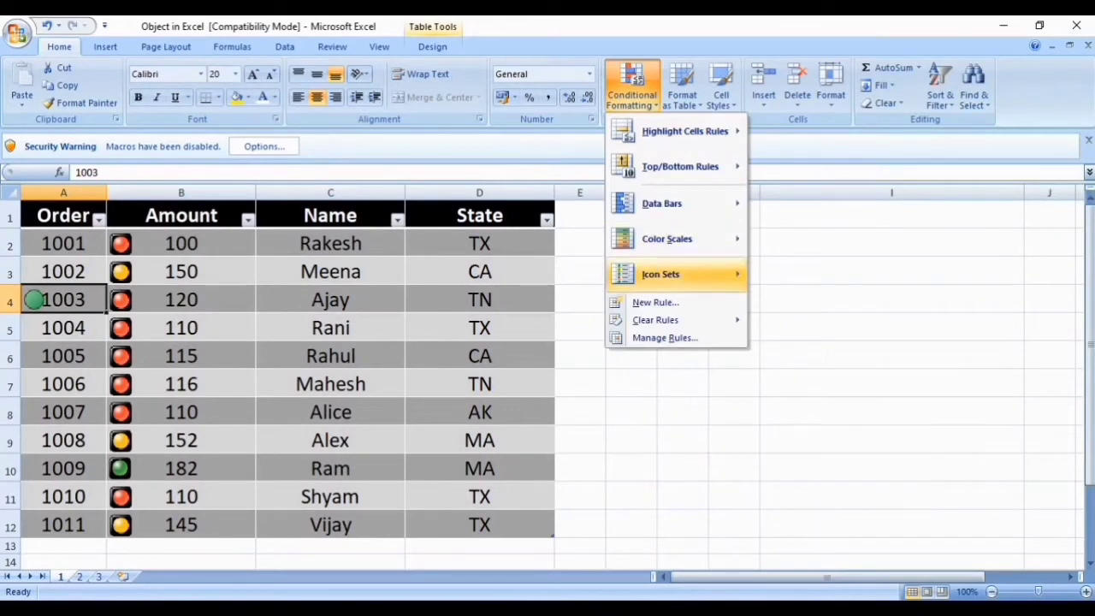
{"action": "mouse_move", "coordinate": [676, 274]}
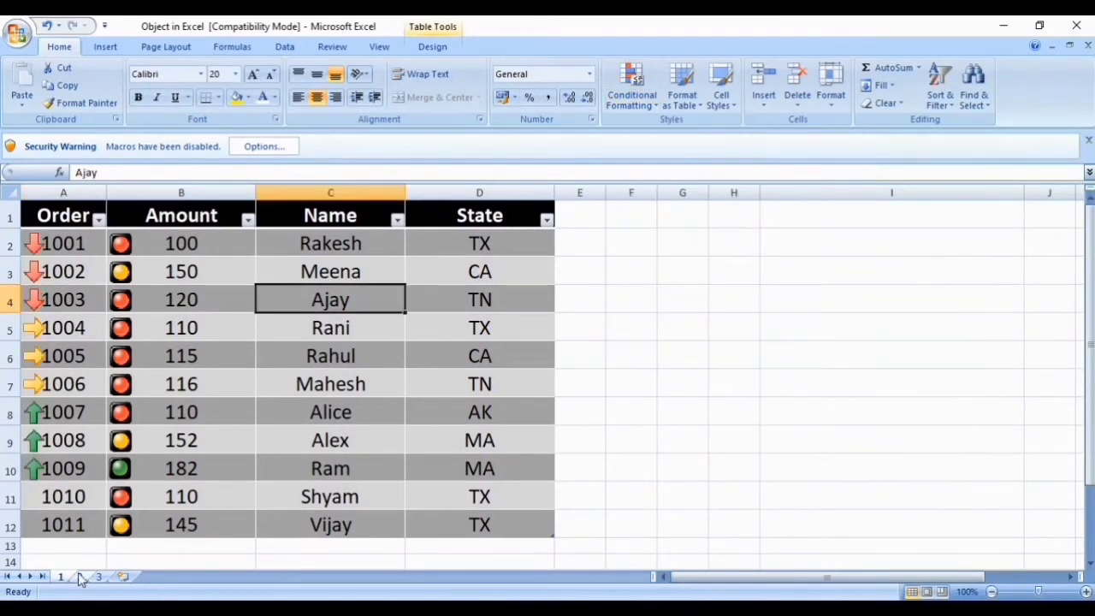
Open sheet 2 and examine its order table for blank rows from the header down to order 1011.
{"action": "left_click", "coordinate": [83, 576]}
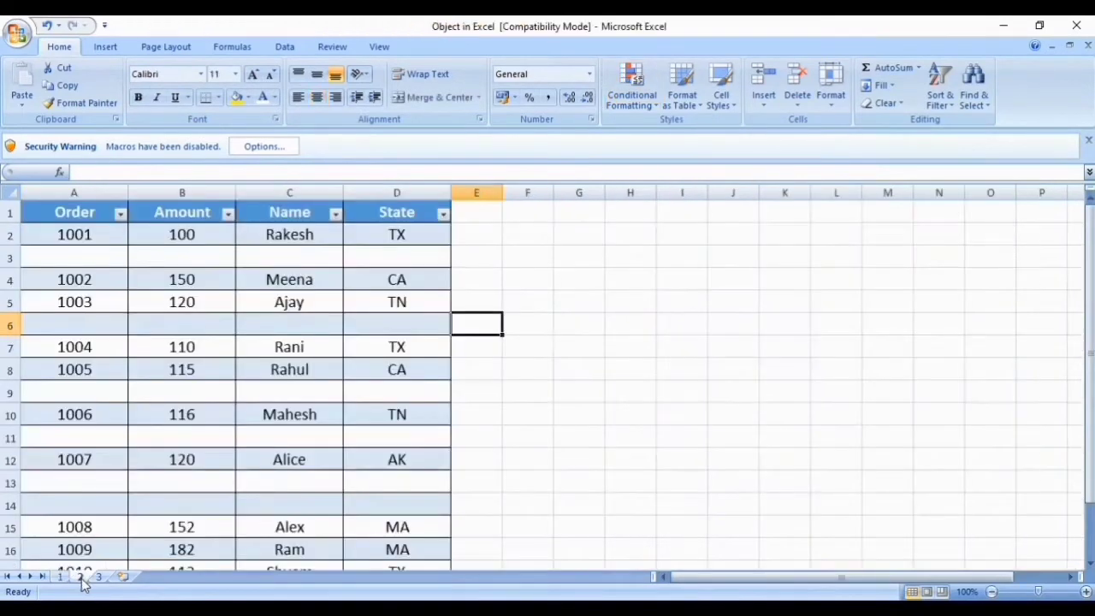
{"action": "left_click", "coordinate": [180, 428]}
{"action": "scroll", "coordinate": [183, 348], "scroll_direction": "down", "scroll_amount": 1}
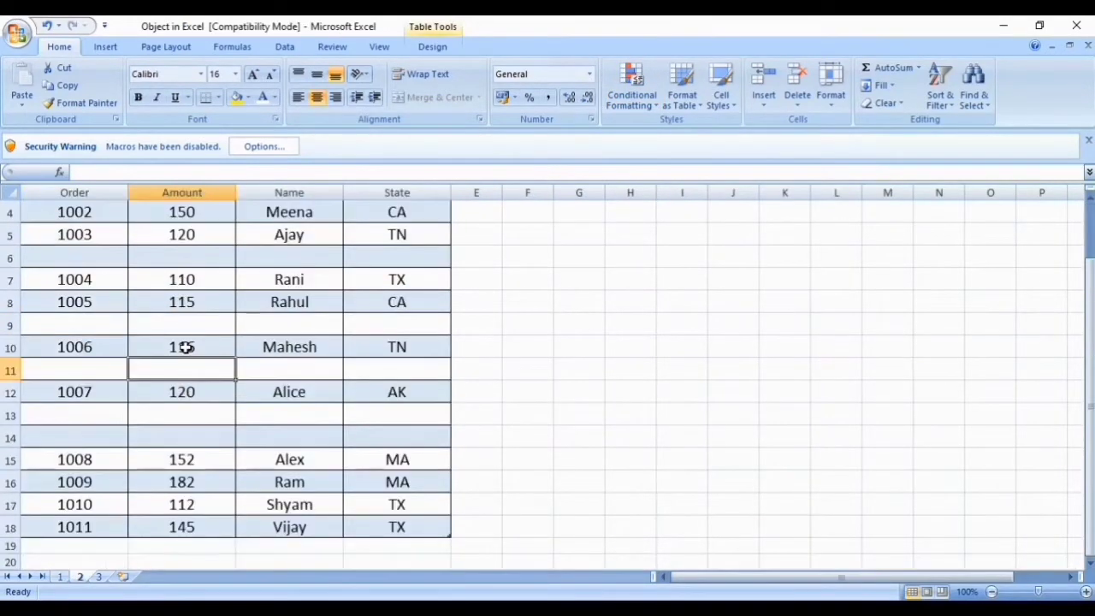
{"action": "scroll", "coordinate": [185, 347], "scroll_direction": "up", "scroll_amount": 1}
{"action": "scroll", "coordinate": [185, 347], "scroll_direction": "down", "scroll_amount": 1}
{"action": "scroll", "coordinate": [185, 348], "scroll_direction": "up", "scroll_amount": 1}
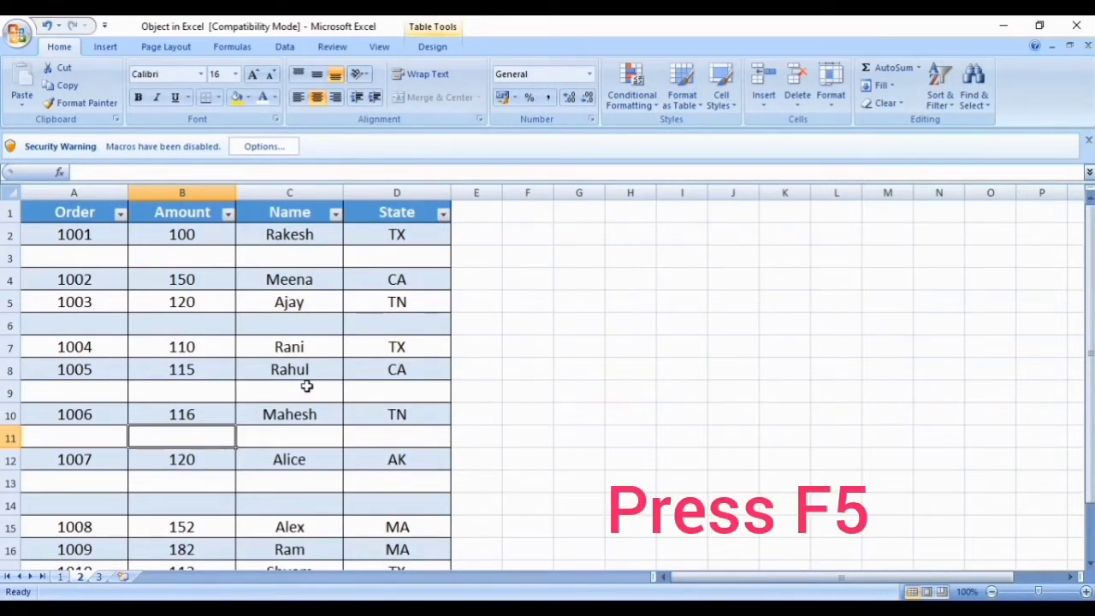
Select all blank cells in sheet 2's table with Go To Special and delete their table rows.
{"action": "key", "text": "F5"}
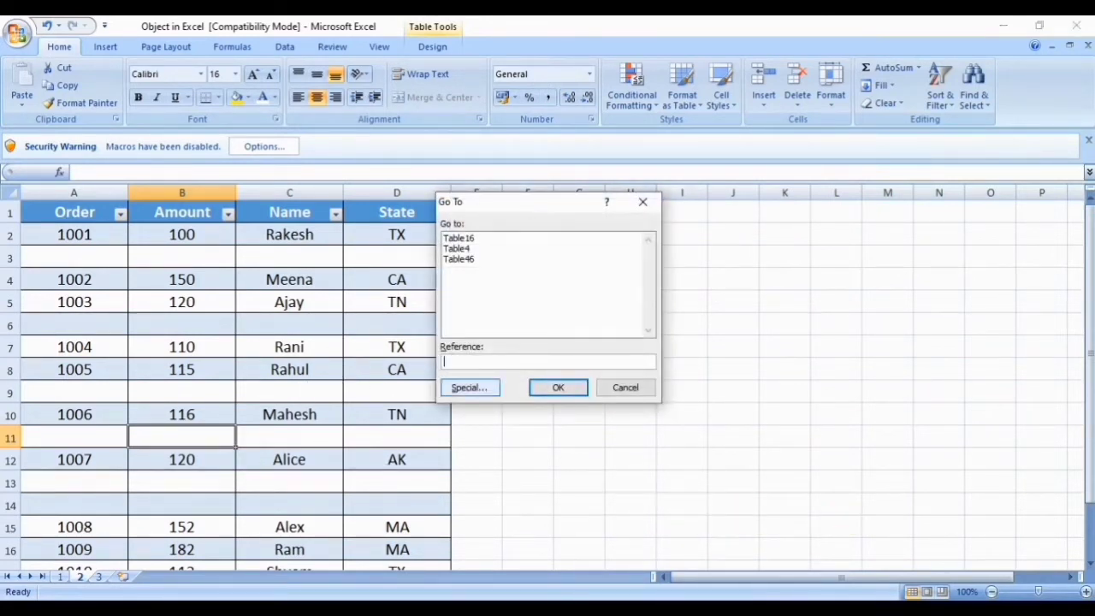
{"action": "left_click_drag", "start_coordinate": [561, 202], "coordinate": [669, 49]}
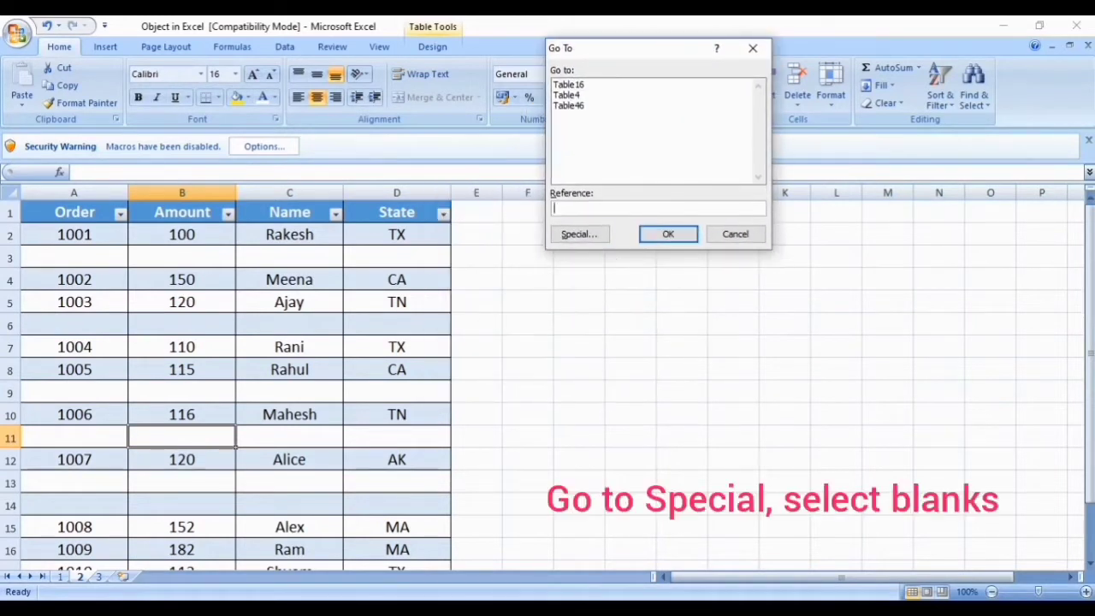
{"action": "left_click", "coordinate": [581, 234]}
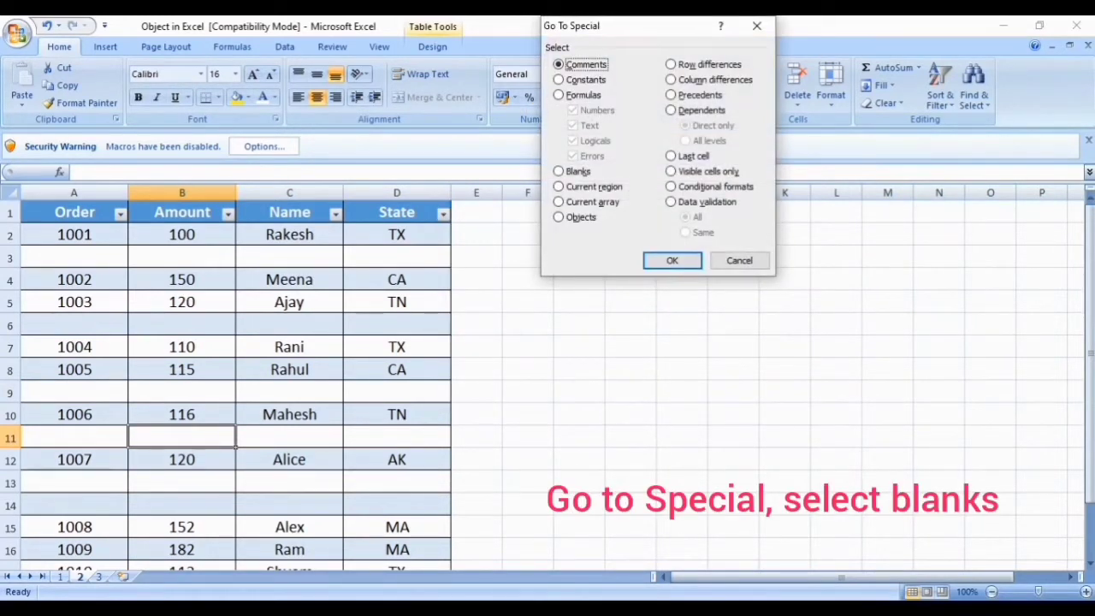
{"action": "left_click", "coordinate": [559, 171]}
{"action": "left_click", "coordinate": [672, 260]}
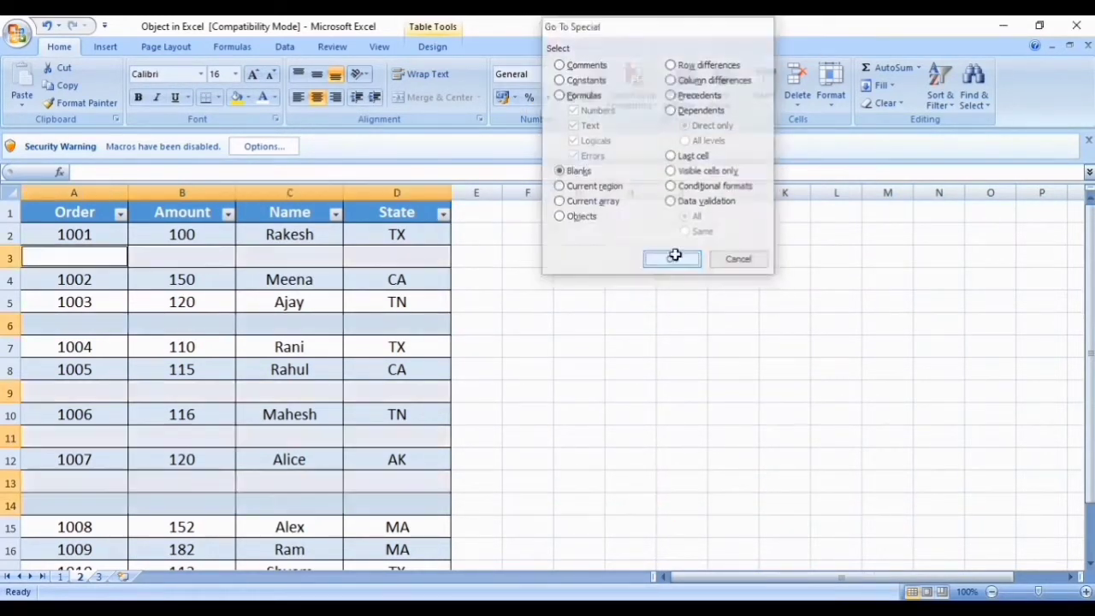
{"action": "right_click", "coordinate": [305, 262]}
{"action": "mouse_move", "coordinate": [402, 378]}
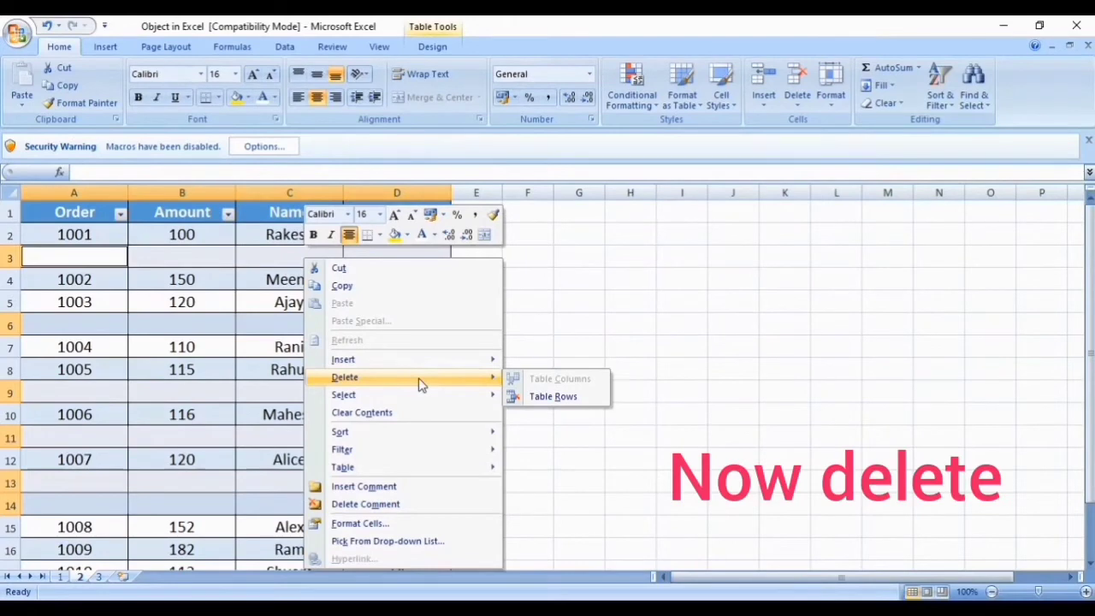
{"action": "left_click", "coordinate": [554, 396]}
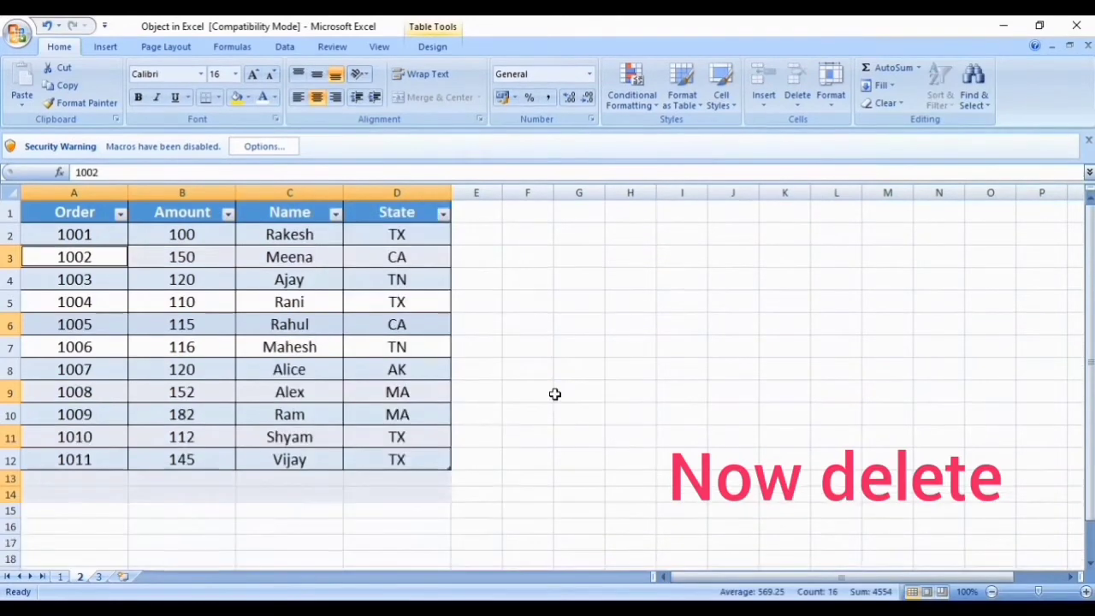
{"action": "left_click", "coordinate": [496, 389]}
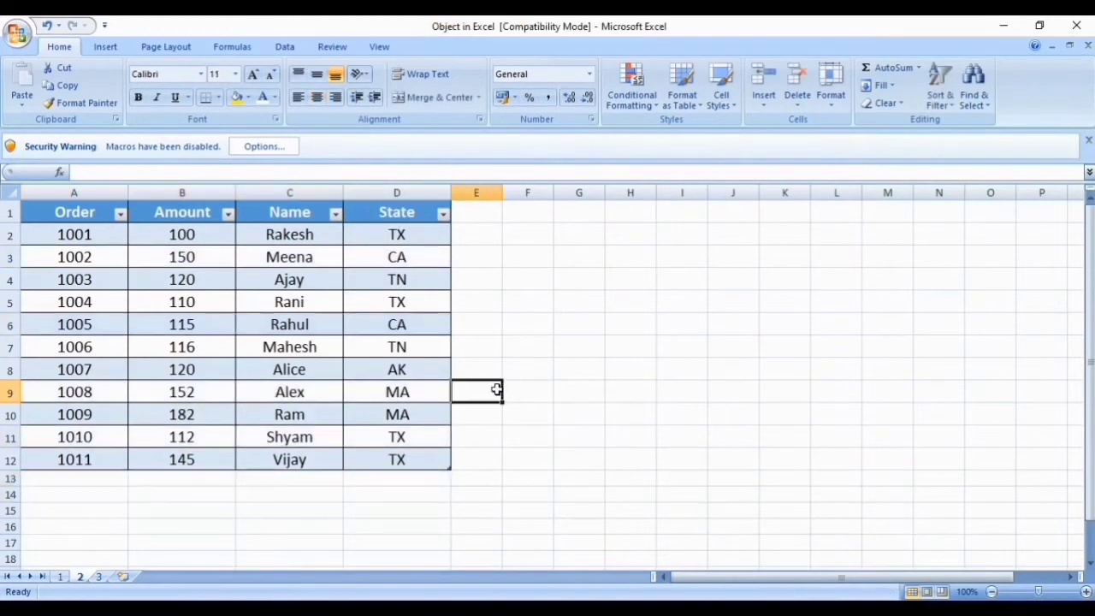
On sheet 3, delete the Excel icon pictures in the Name column at C11 and C6.
{"action": "left_click", "coordinate": [98, 577]}
{"action": "left_click", "coordinate": [465, 365]}
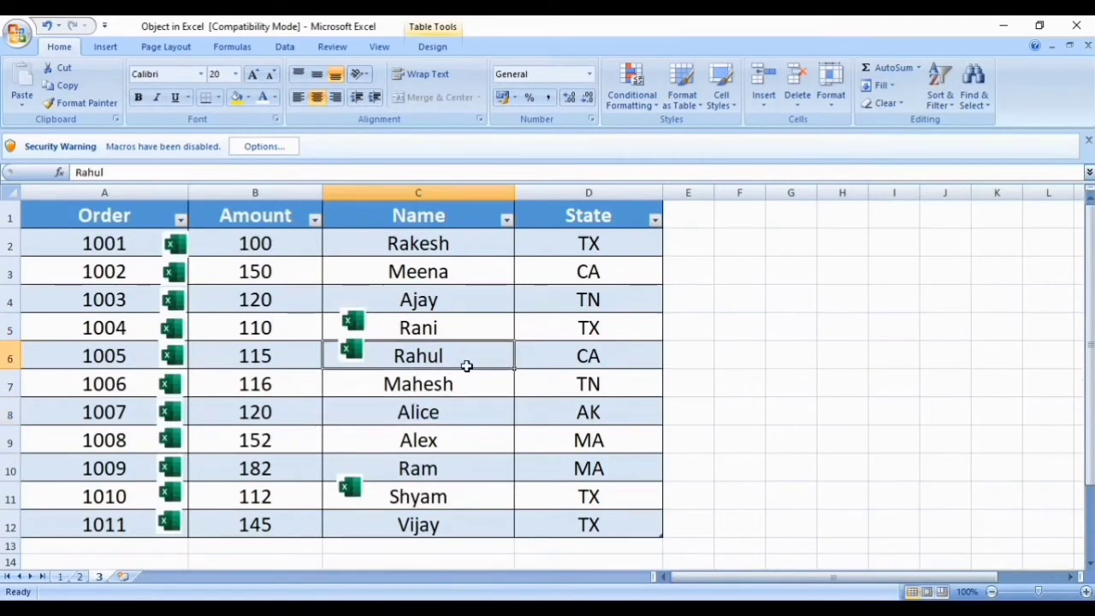
{"action": "scroll", "coordinate": [465, 364], "scroll_direction": "down", "scroll_amount": 1}
{"action": "scroll", "coordinate": [465, 363], "scroll_direction": "up", "scroll_amount": 1}
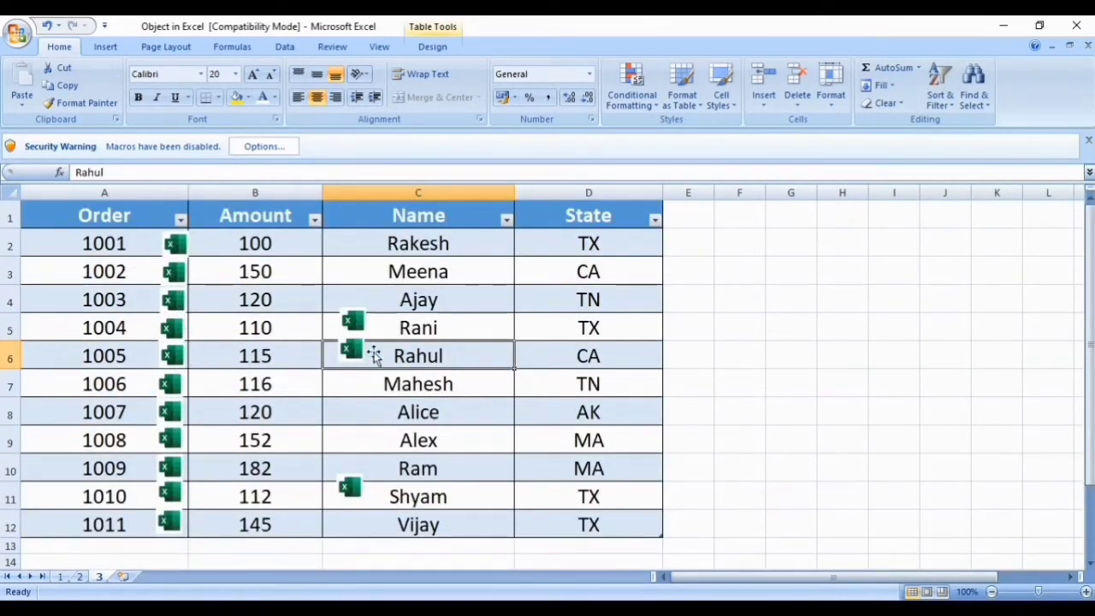
{"action": "left_click", "coordinate": [354, 321]}
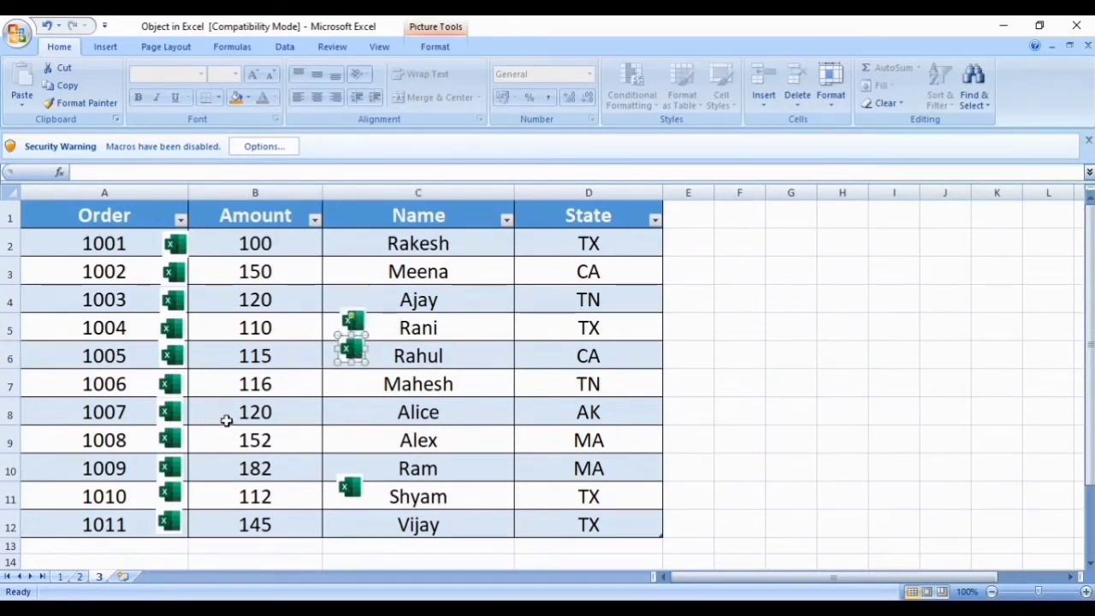
{"action": "left_click", "coordinate": [386, 458]}
{"action": "left_click", "coordinate": [351, 487]}
{"action": "key", "text": "Delete"}
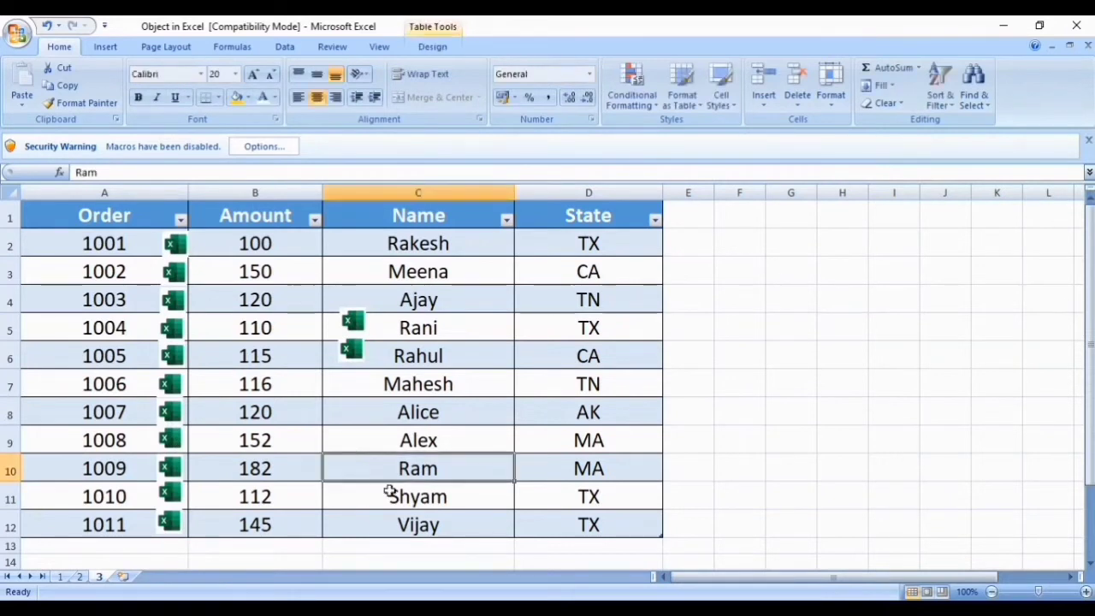
{"action": "left_click", "coordinate": [353, 349]}
{"action": "key", "text": "Delete"}
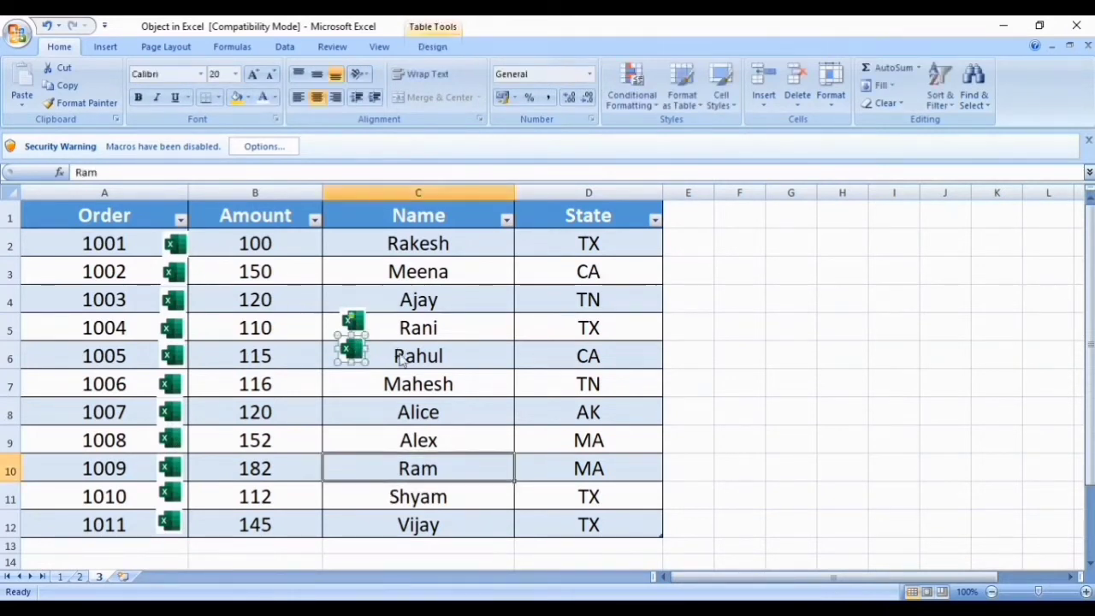
{"action": "left_click", "coordinate": [791, 270]}
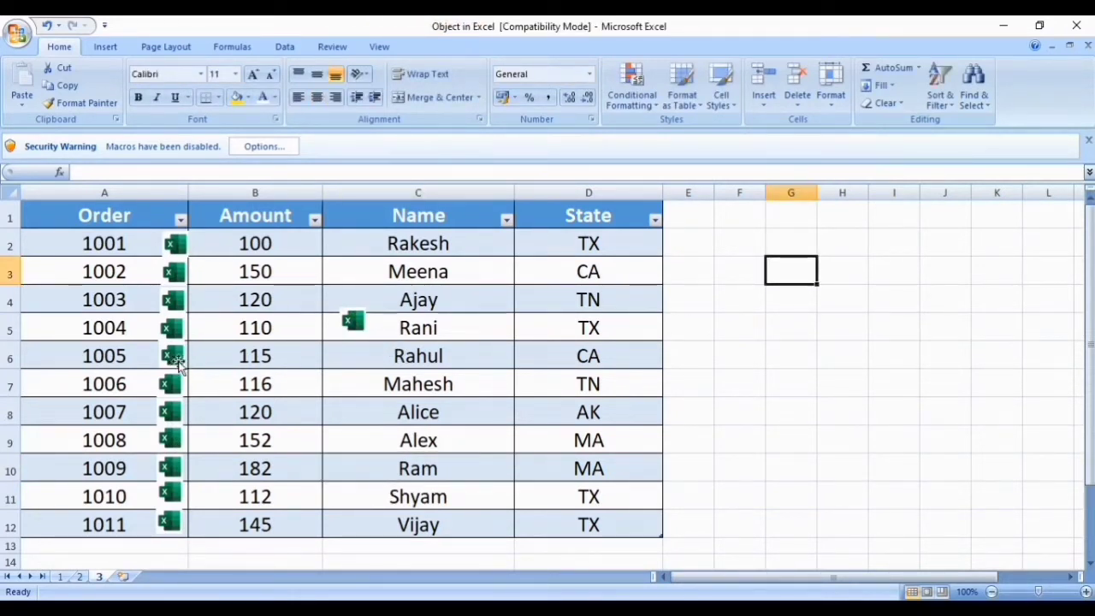
Delete the Excel icon picture beside order 1005 and the one in the Name column at C5.
{"action": "left_click", "coordinate": [175, 357]}
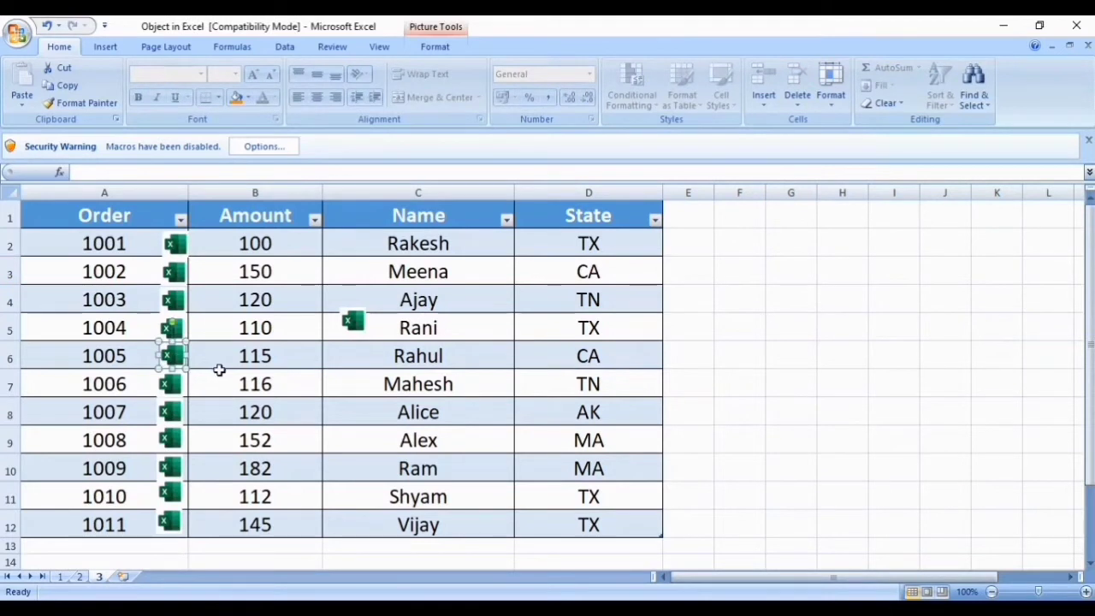
{"action": "key", "text": "Delete"}
{"action": "left_click", "coordinate": [355, 321]}
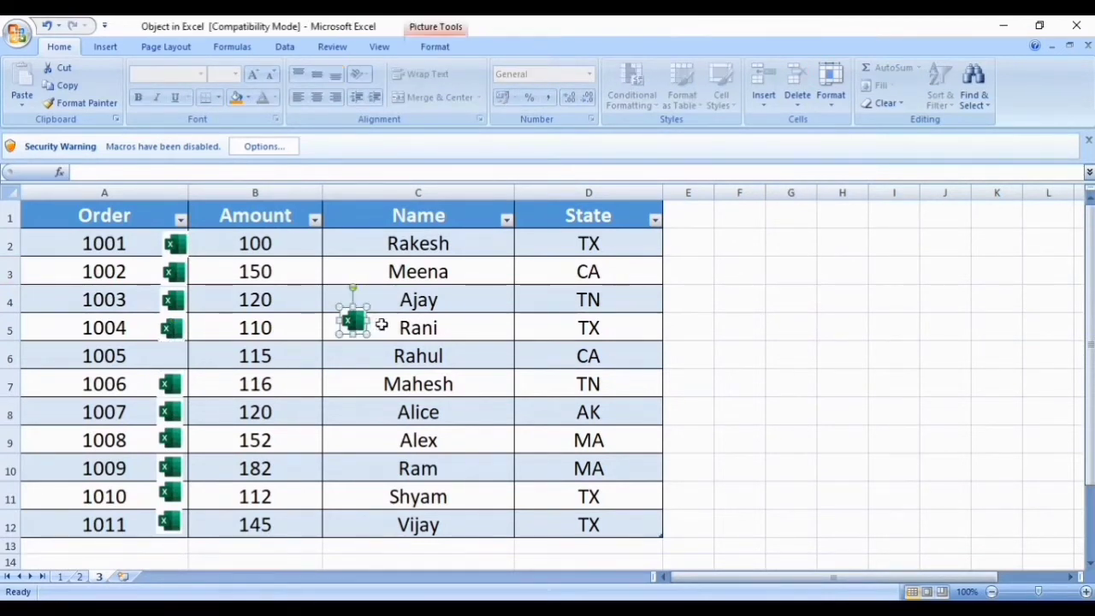
{"action": "key", "text": "Delete"}
{"action": "left_click", "coordinate": [467, 347]}
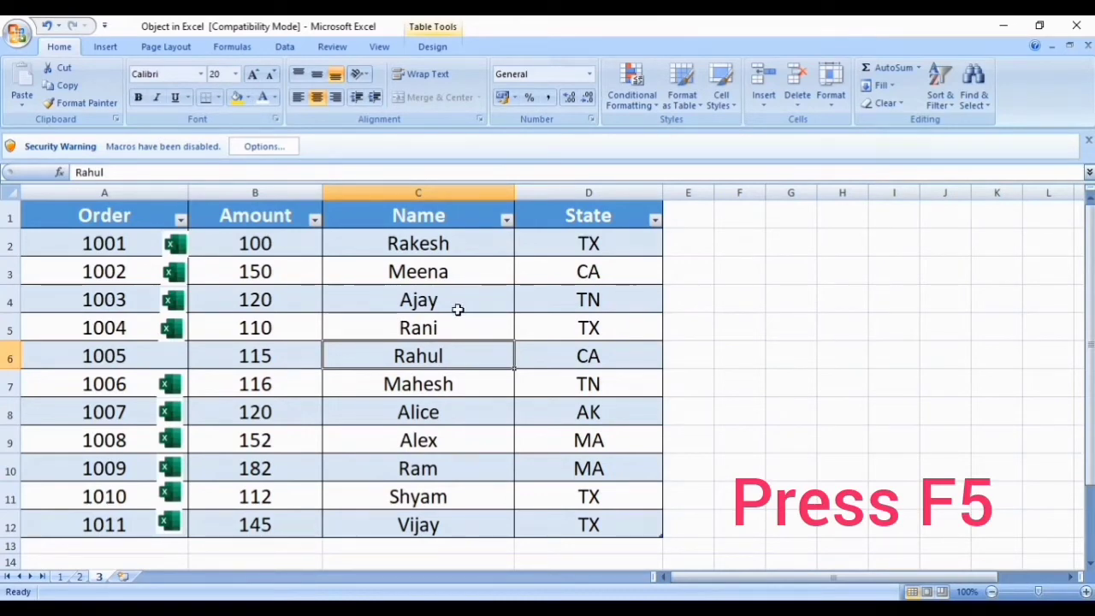
Select all objects on sheet 3 at once using the Objects option of Go To Special.
{"action": "key", "text": "F5"}
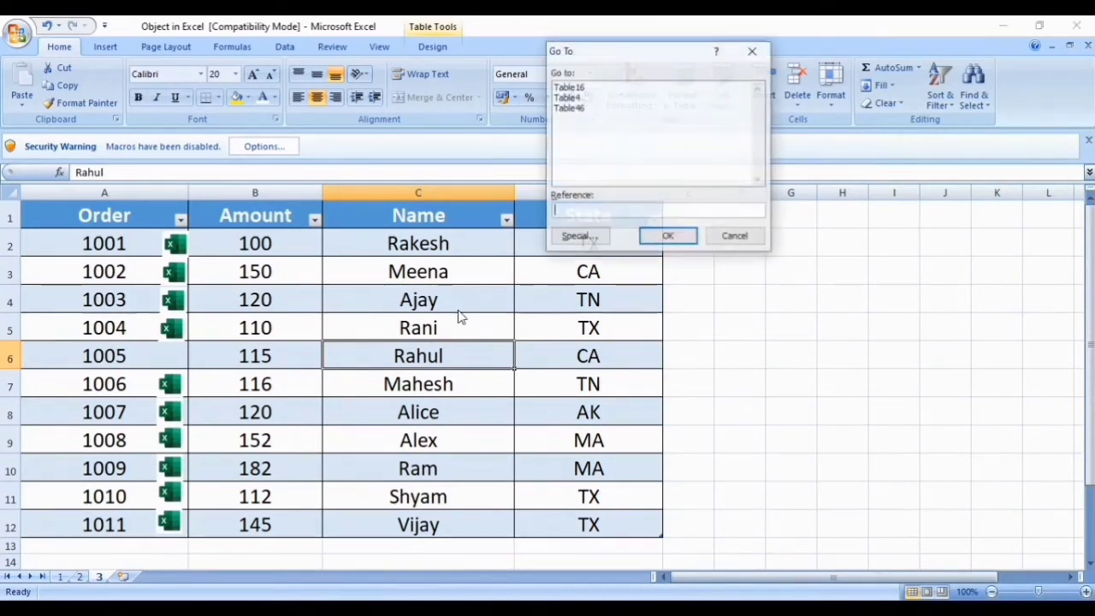
{"action": "left_click", "coordinate": [580, 236]}
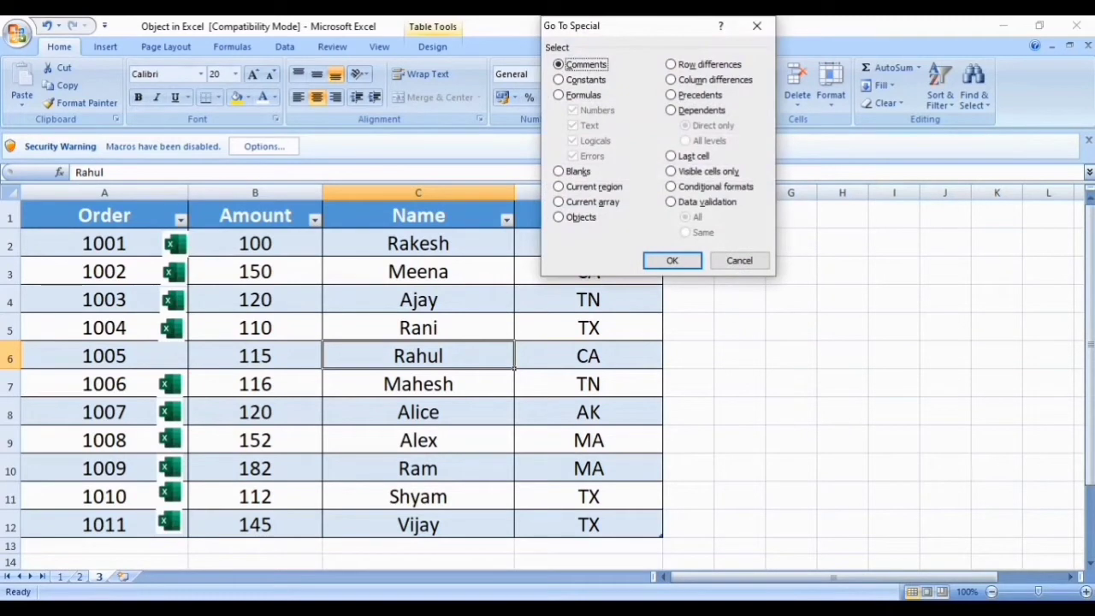
{"action": "left_click", "coordinate": [560, 218]}
{"action": "left_click", "coordinate": [669, 260]}
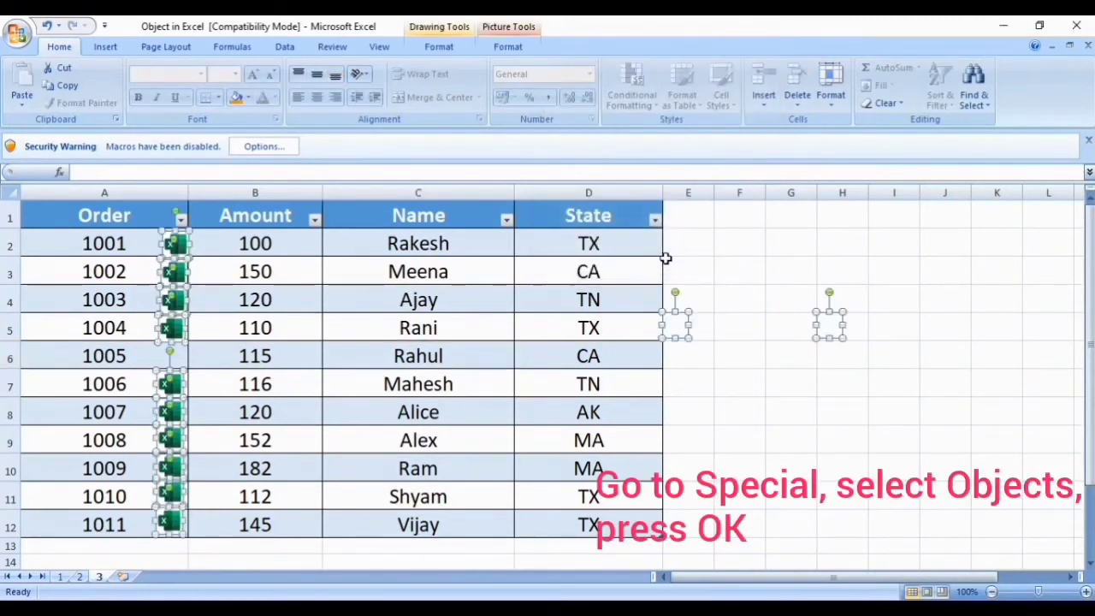
Delete all the selected picture objects from sheet 3.
{"action": "key", "text": "Delete"}
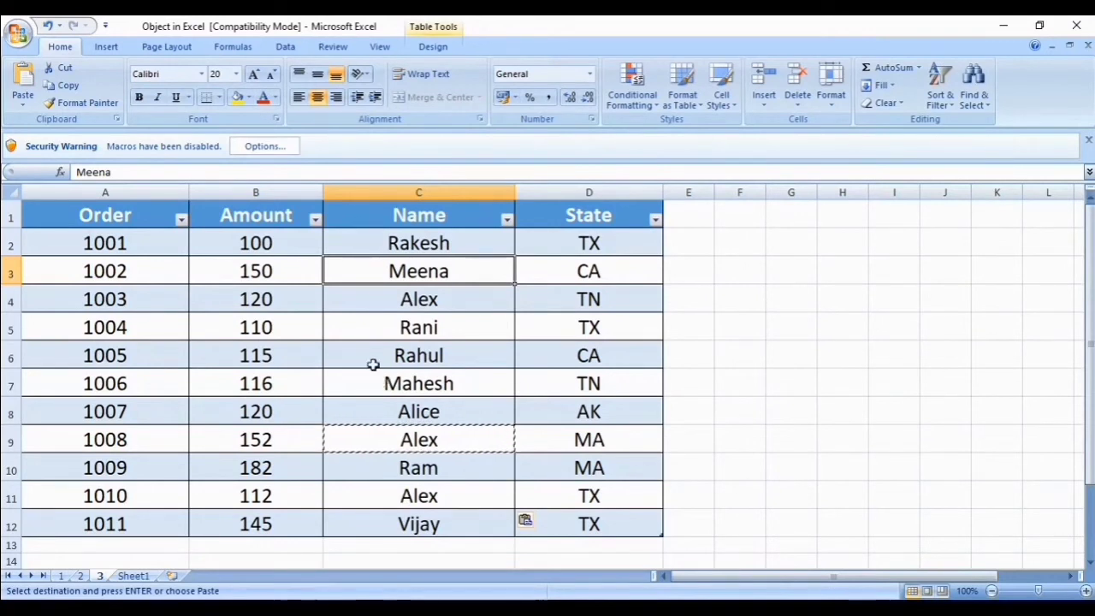
Remove duplicate rows from the table on sheet 3, checking only the Name column for duplicates.
{"action": "left_click", "coordinate": [433, 47]}
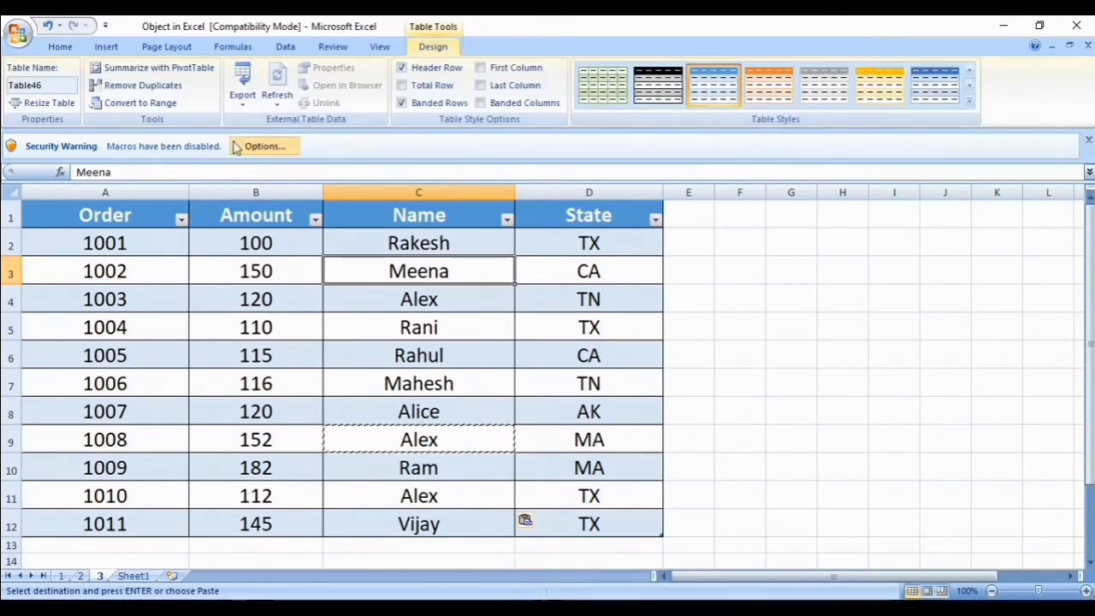
{"action": "left_click", "coordinate": [221, 326]}
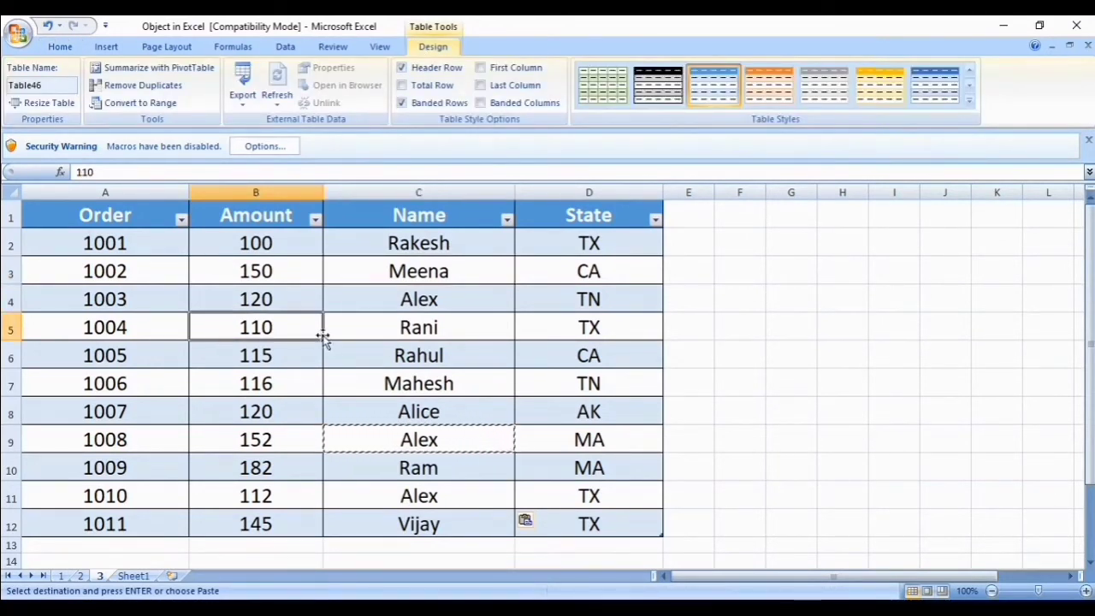
{"action": "left_click", "coordinate": [143, 85]}
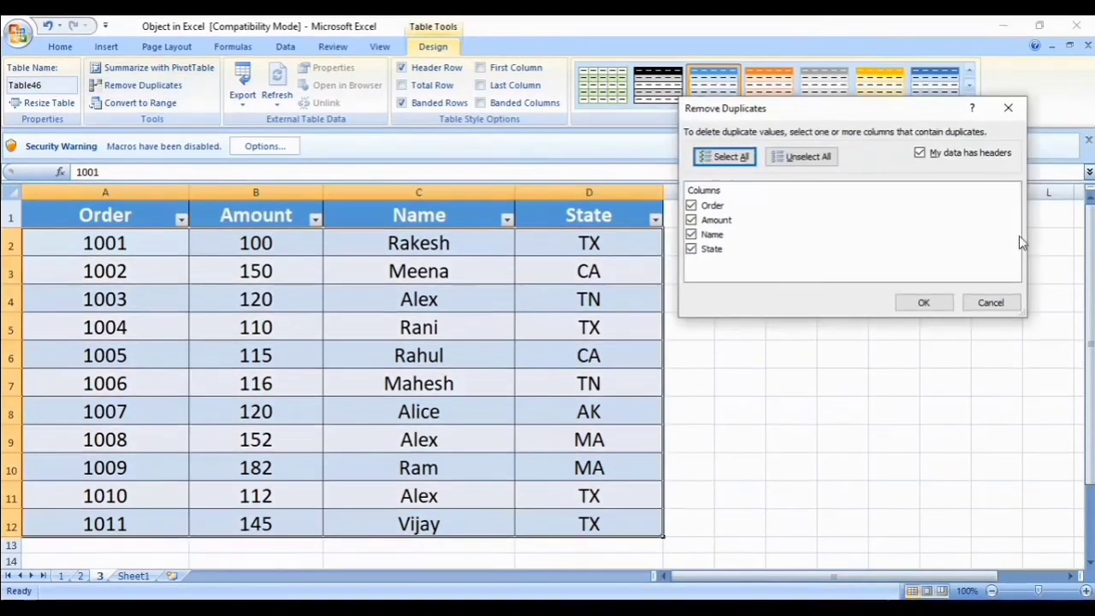
{"action": "left_click_drag", "start_coordinate": [822, 111], "coordinate": [792, 134]}
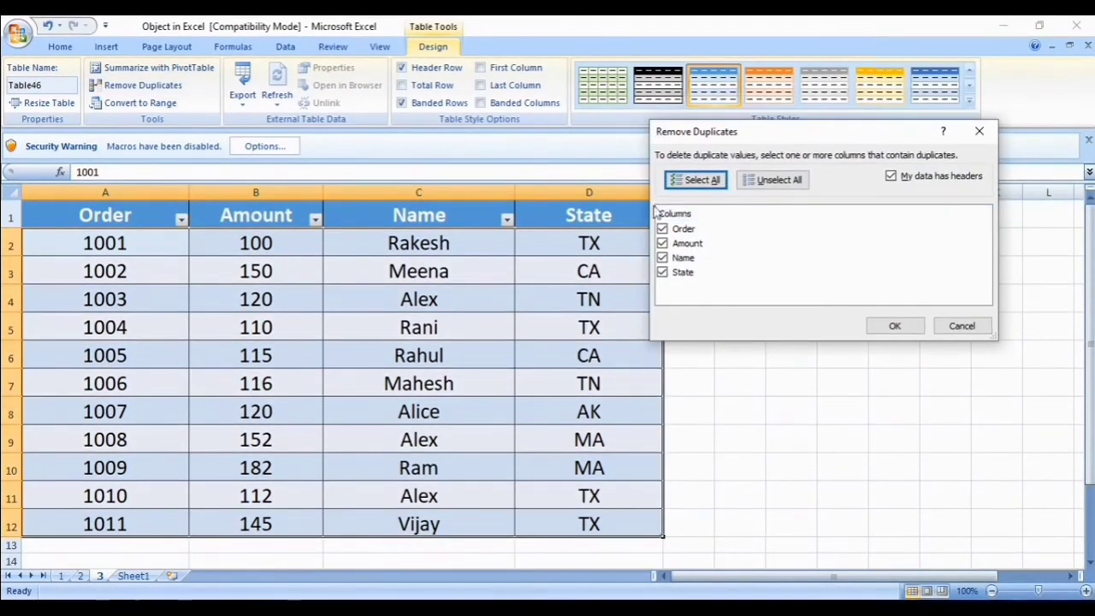
{"action": "left_click", "coordinate": [682, 233]}
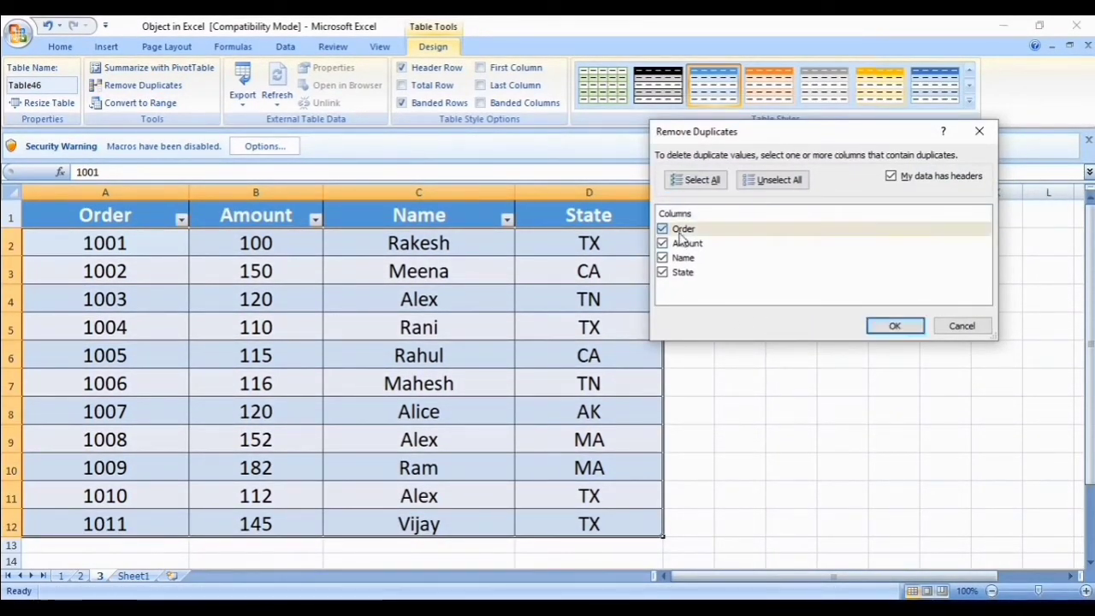
{"action": "left_click", "coordinate": [682, 232]}
{"action": "left_click", "coordinate": [682, 244]}
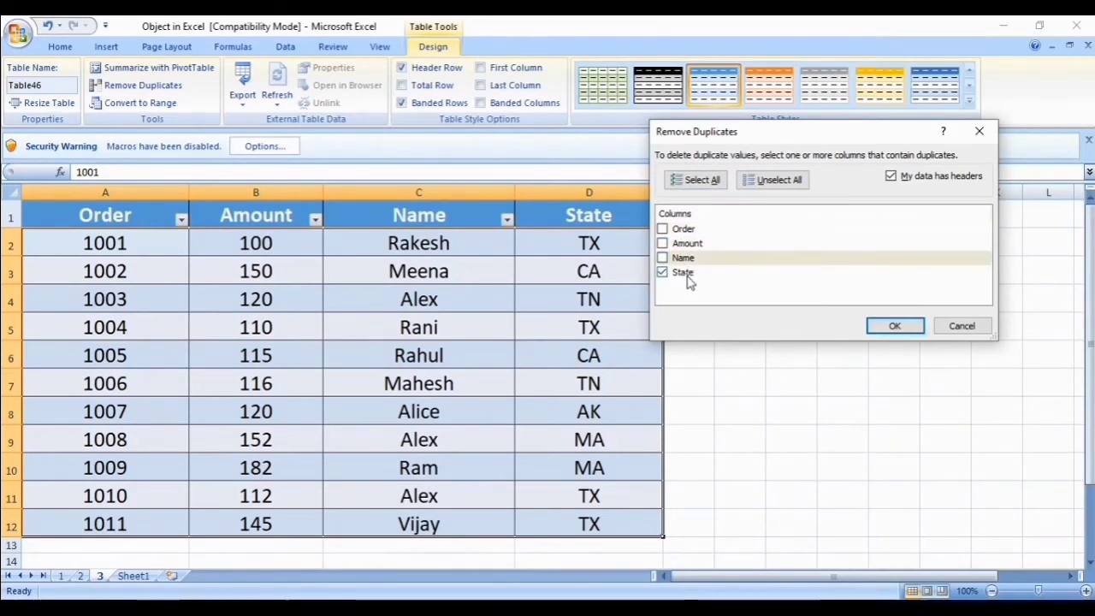
{"action": "left_click", "coordinate": [687, 276]}
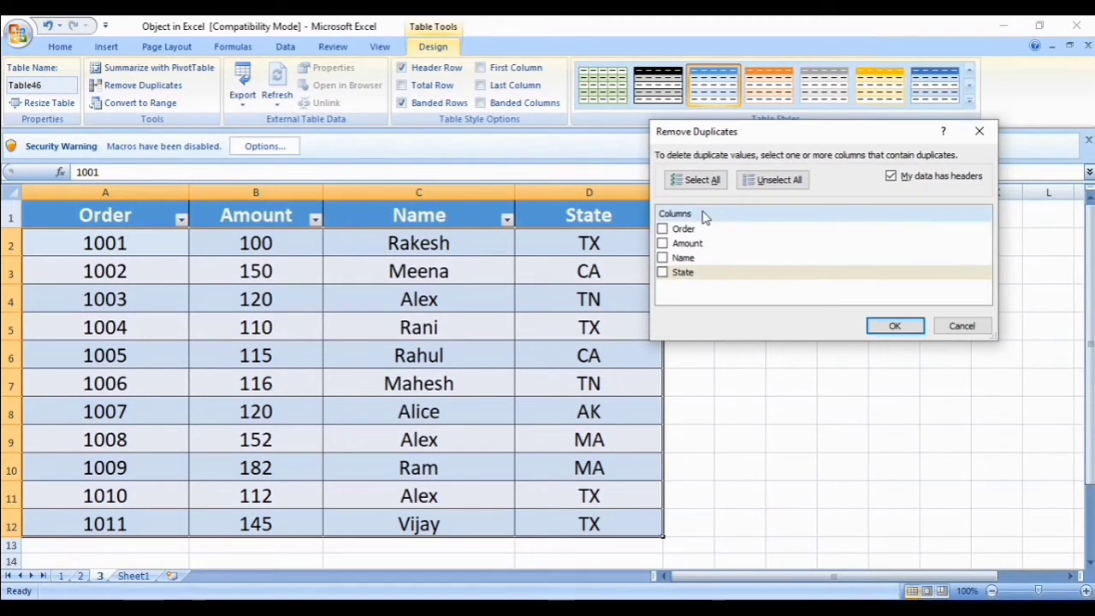
{"action": "left_click", "coordinate": [682, 258]}
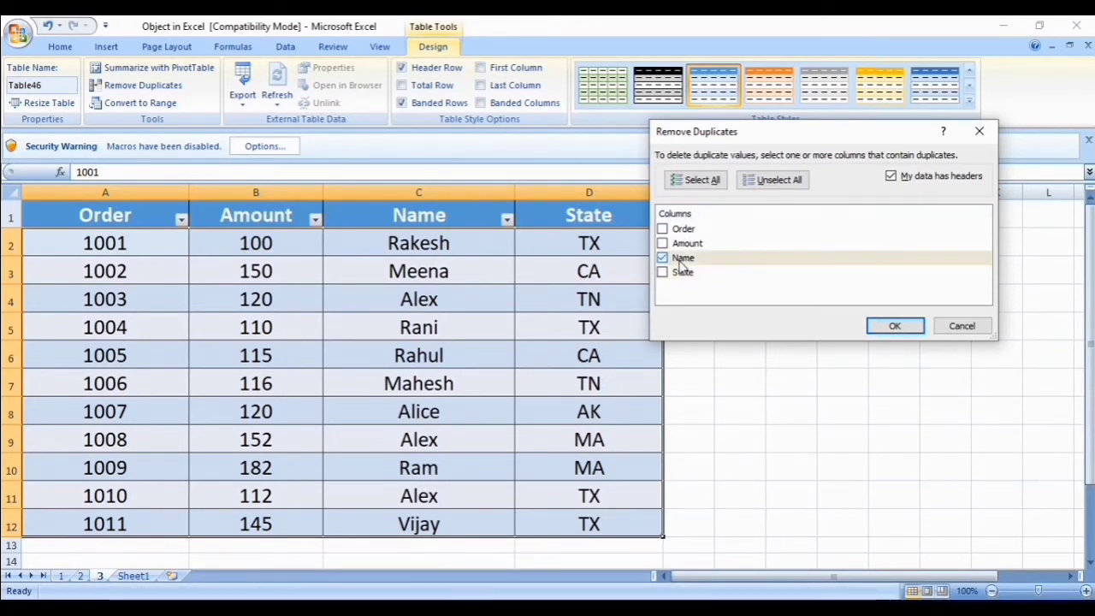
{"action": "left_click", "coordinate": [894, 327]}
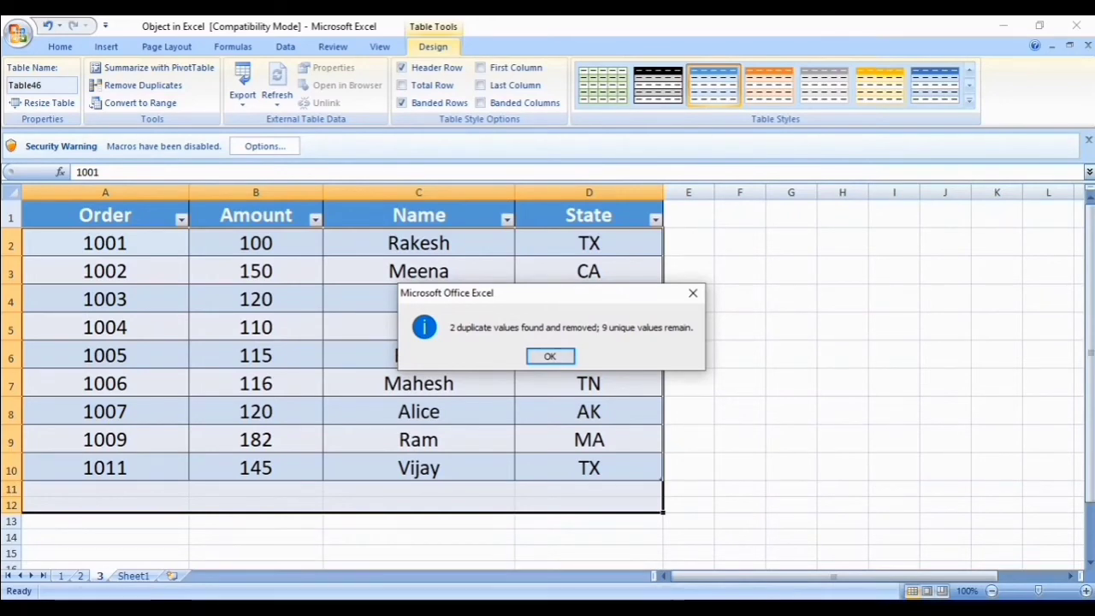
{"action": "left_click", "coordinate": [555, 355]}
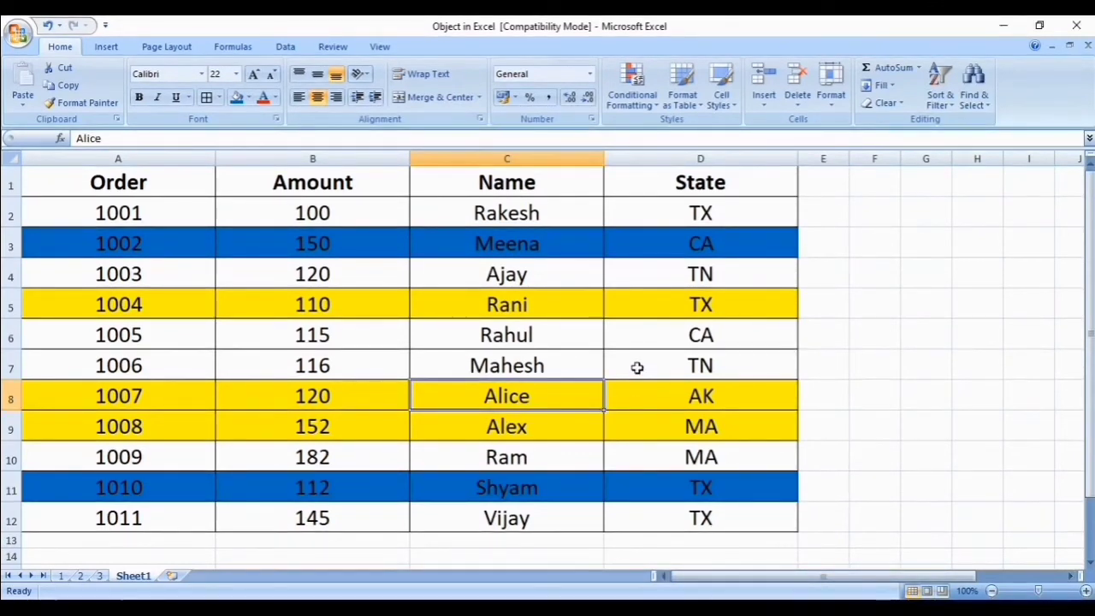
Set up a custom sort of the Sheet1 data by Amount on Cell Color, with blue On Top.
{"action": "left_click", "coordinate": [623, 328]}
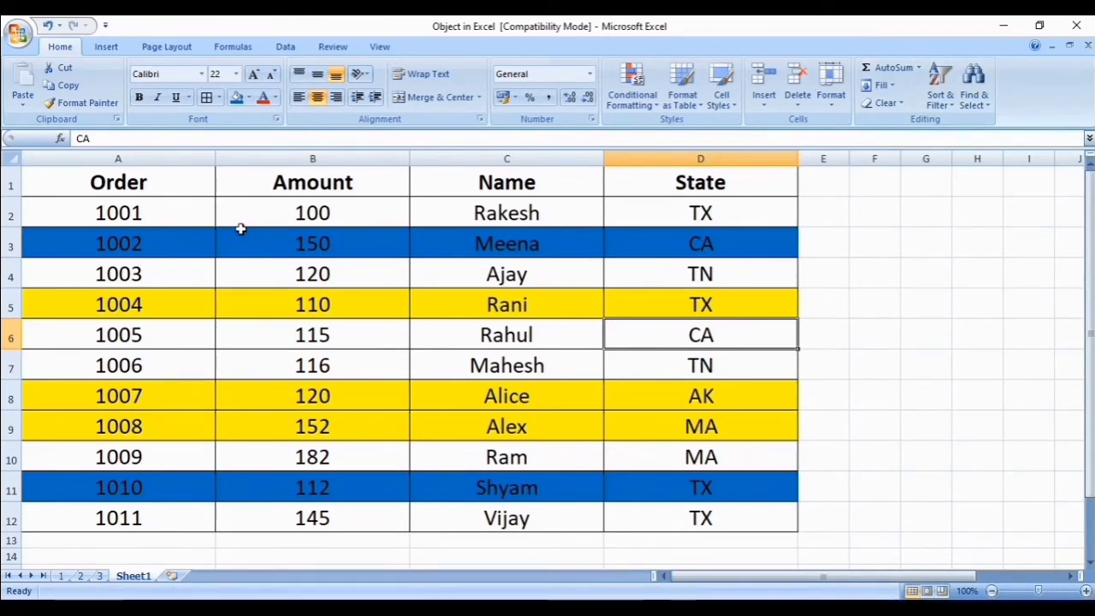
{"action": "left_click", "coordinate": [941, 109]}
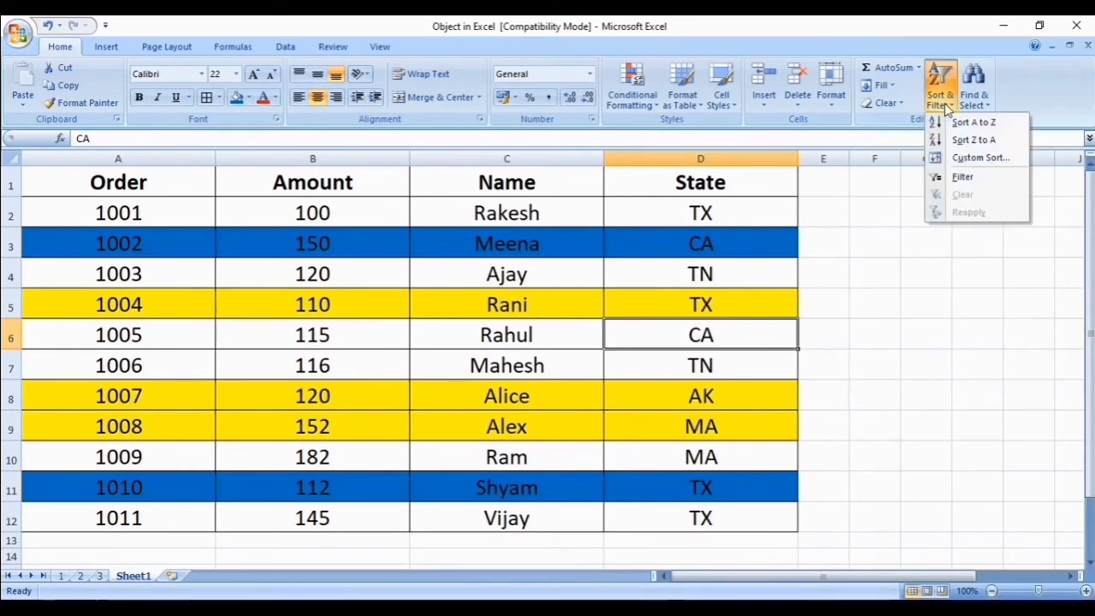
{"action": "left_click", "coordinate": [965, 157]}
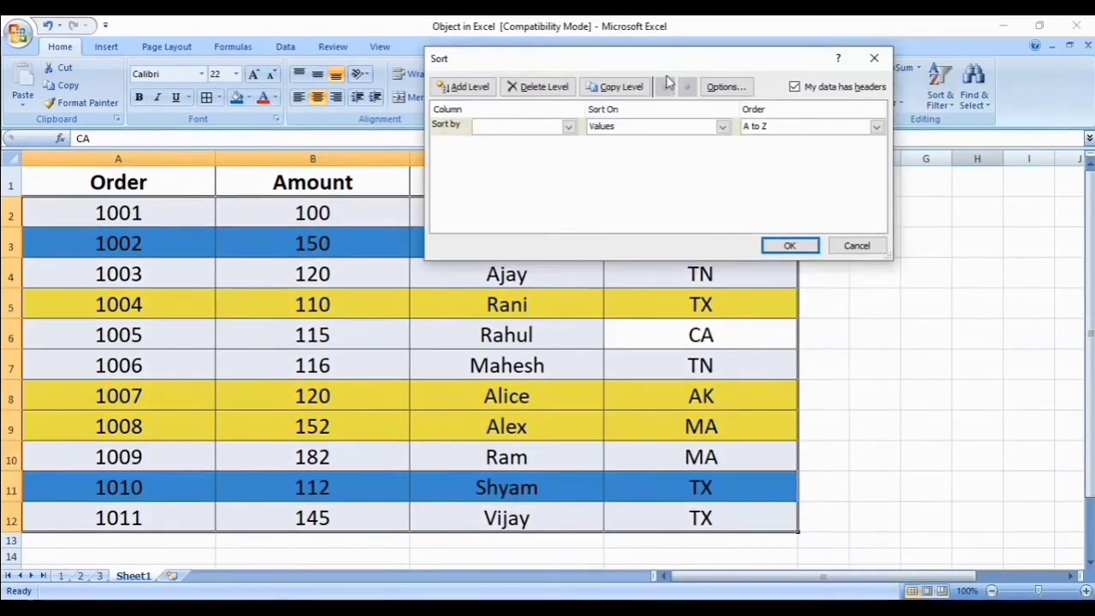
{"action": "left_click_drag", "start_coordinate": [672, 59], "coordinate": [866, 111]}
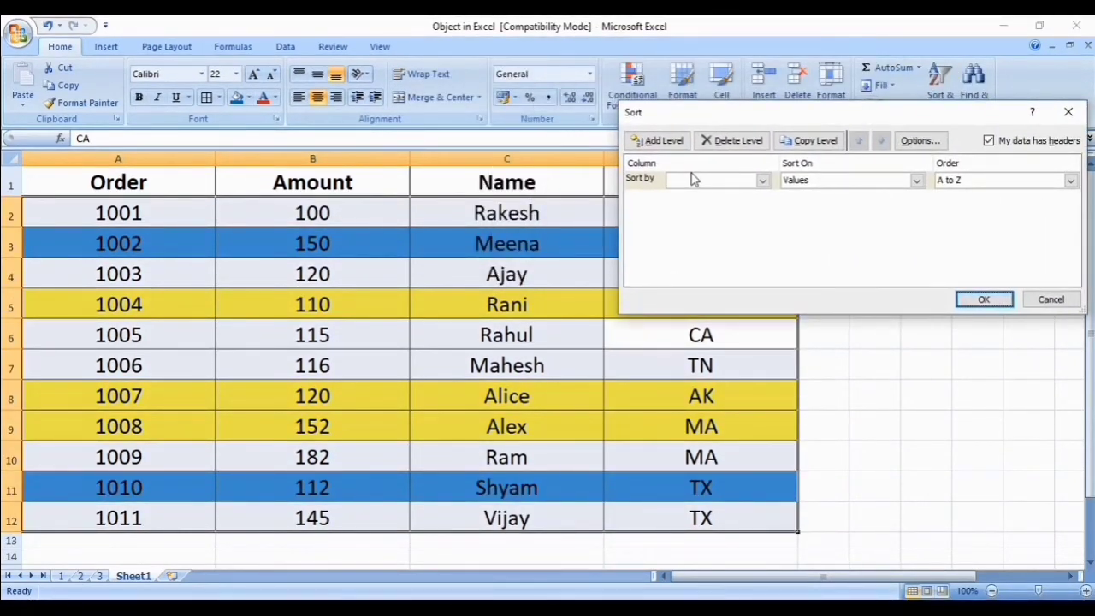
{"action": "left_click", "coordinate": [761, 180]}
{"action": "left_click", "coordinate": [711, 202]}
{"action": "left_click", "coordinate": [866, 181]}
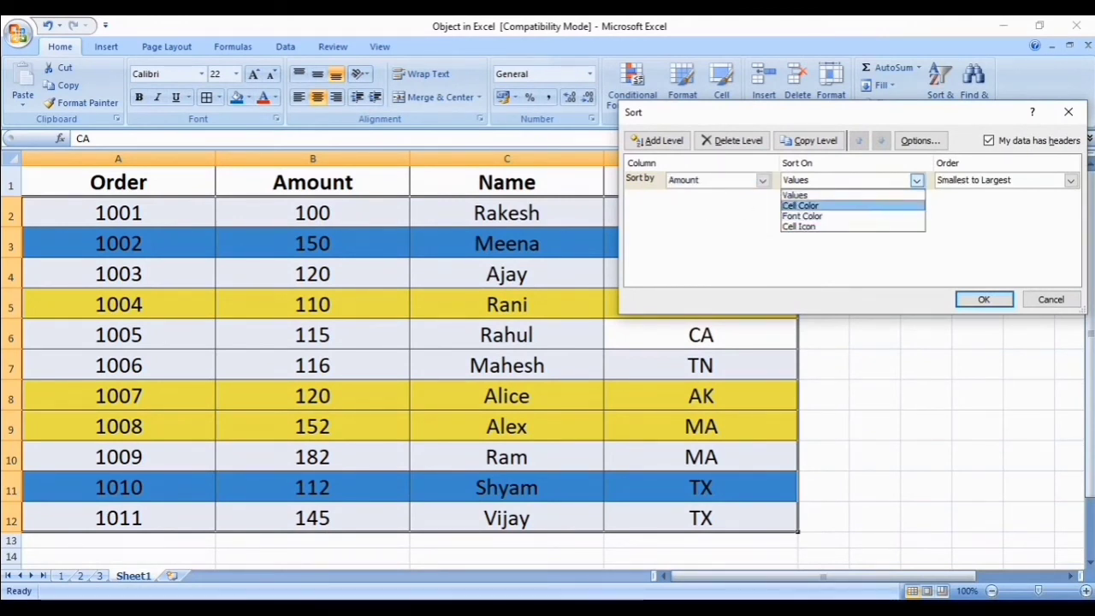
{"action": "left_click", "coordinate": [813, 206]}
{"action": "left_click", "coordinate": [998, 181]}
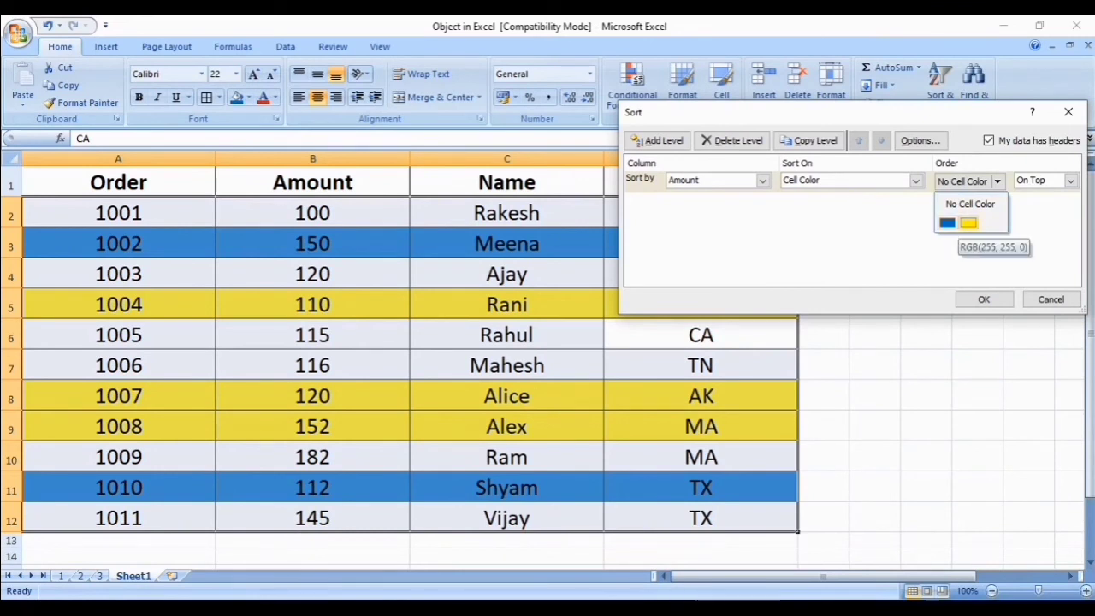
{"action": "left_click", "coordinate": [947, 222]}
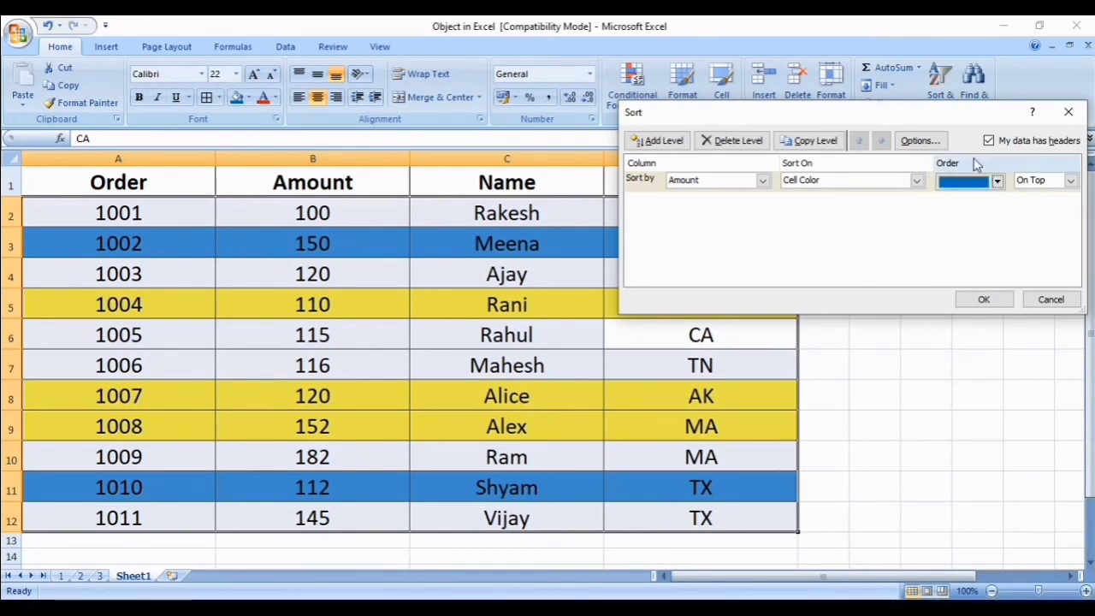
Add a second sort level by State on Cell Color with yellow On Top, and apply the sort.
{"action": "left_click", "coordinate": [676, 144]}
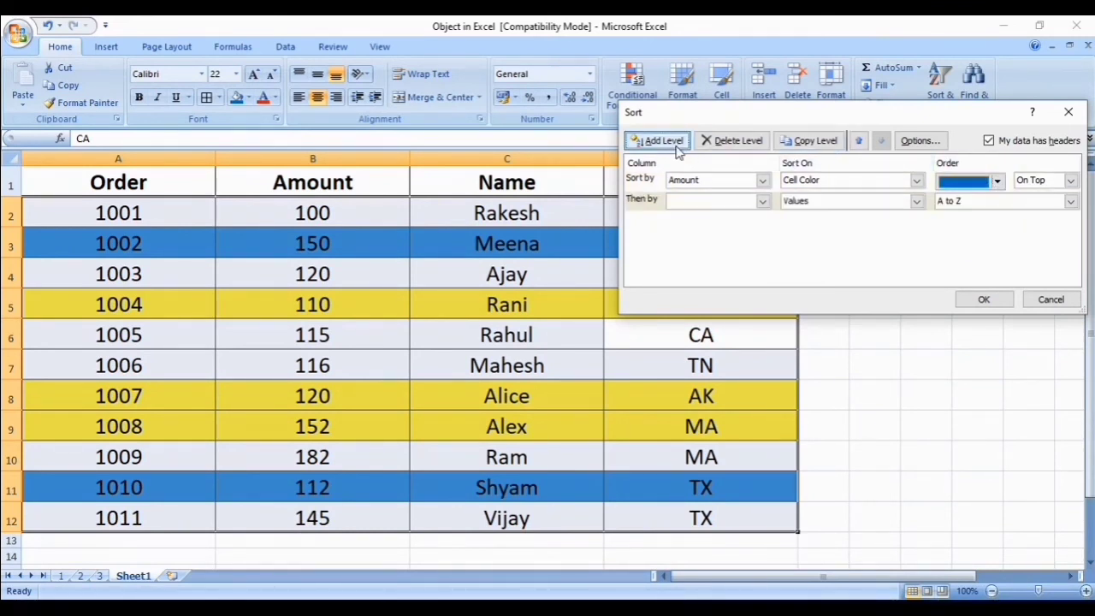
{"action": "left_click", "coordinate": [735, 204]}
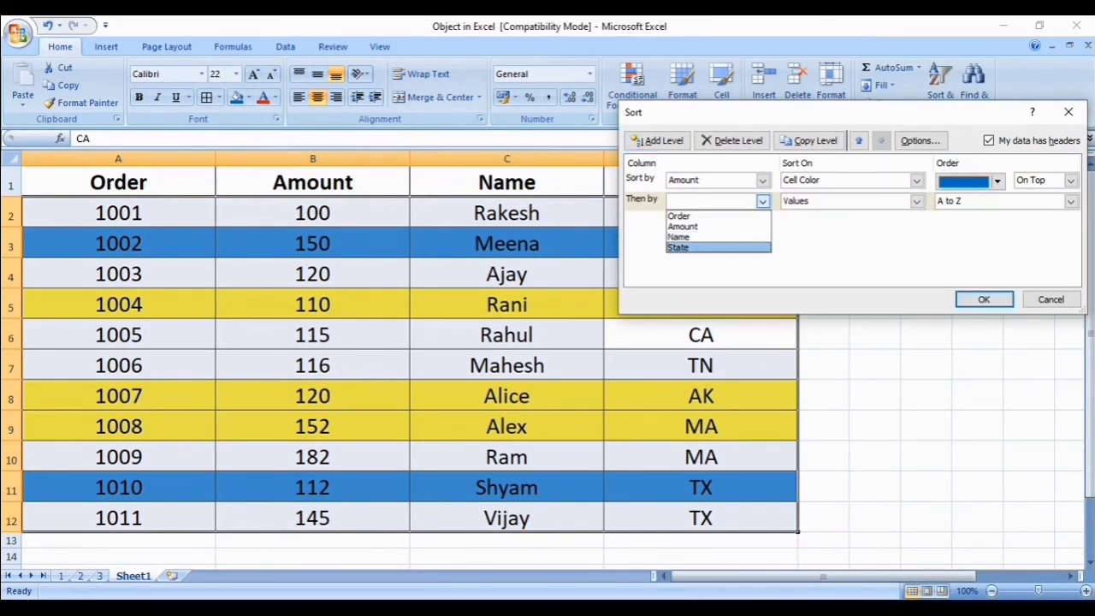
{"action": "left_click", "coordinate": [680, 247]}
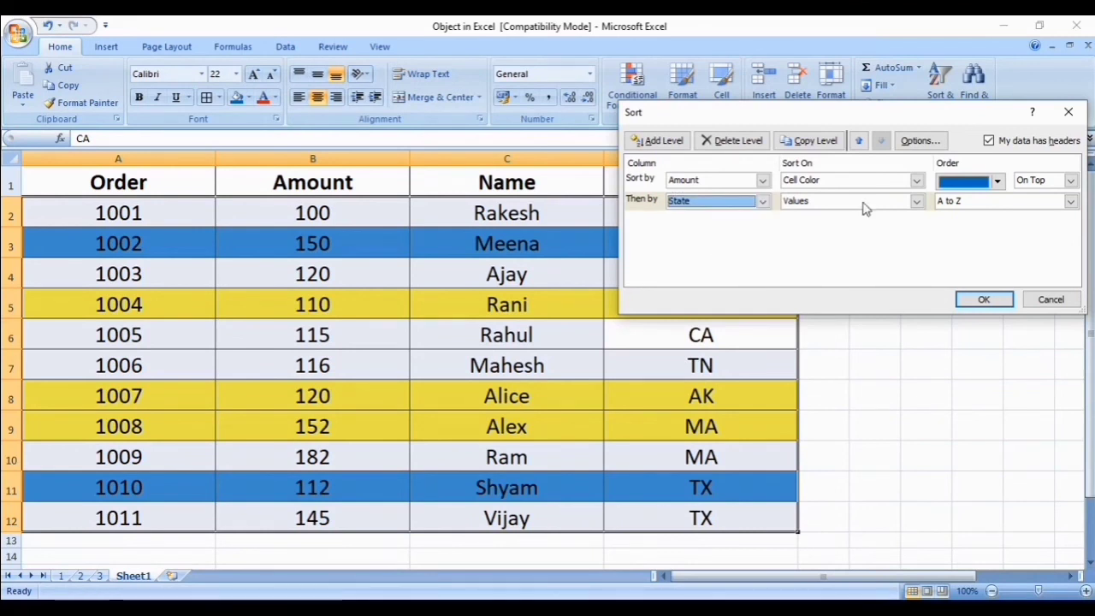
{"action": "left_click", "coordinate": [866, 200]}
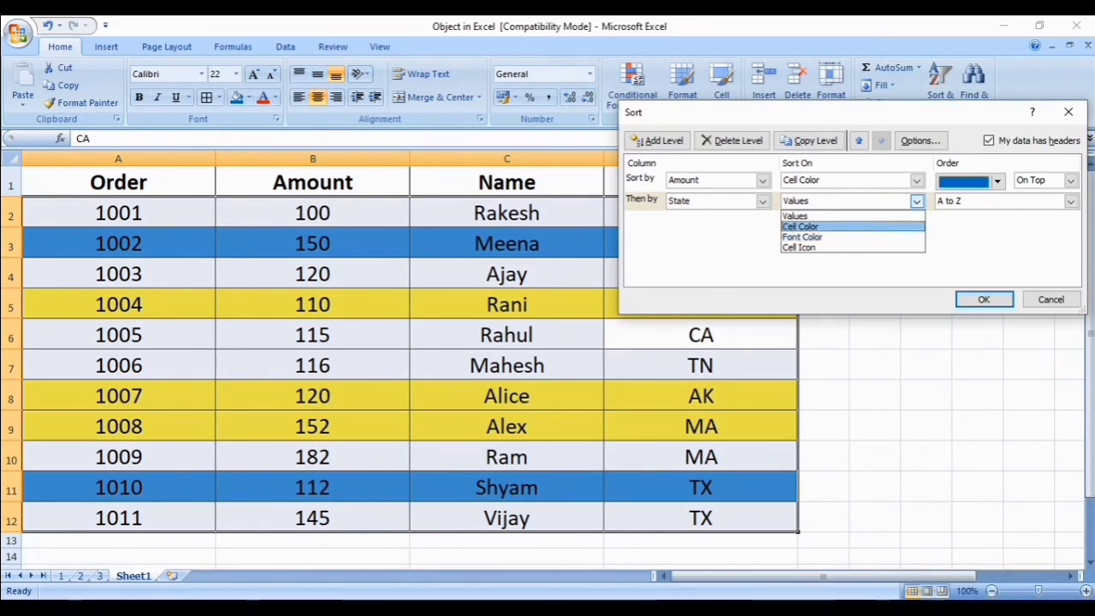
{"action": "left_click", "coordinate": [822, 226]}
{"action": "left_click", "coordinate": [999, 203]}
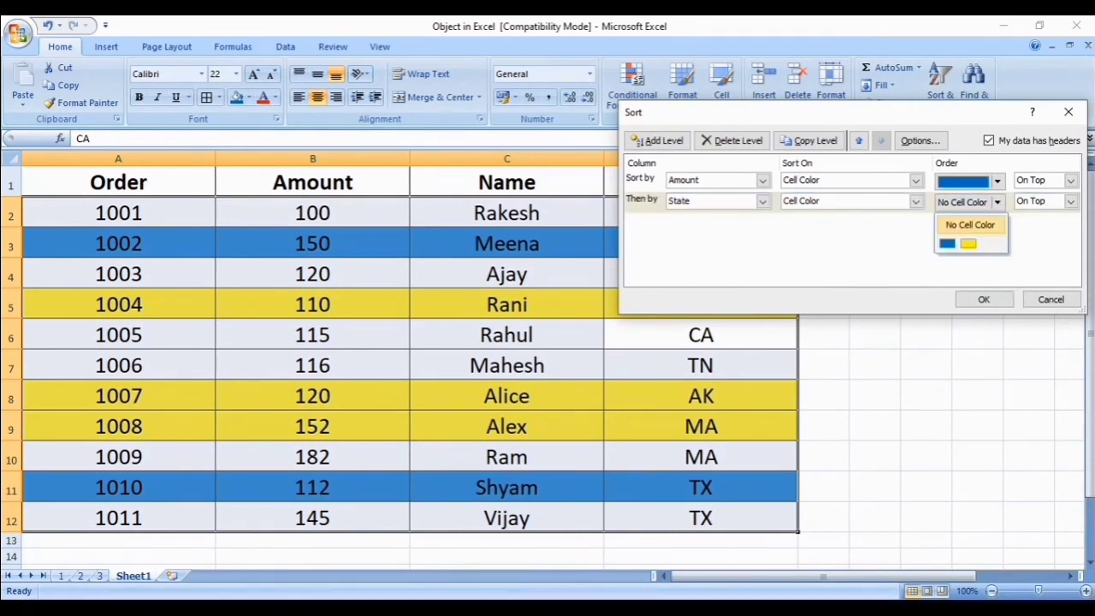
{"action": "left_click", "coordinate": [969, 244]}
{"action": "left_click", "coordinate": [986, 301]}
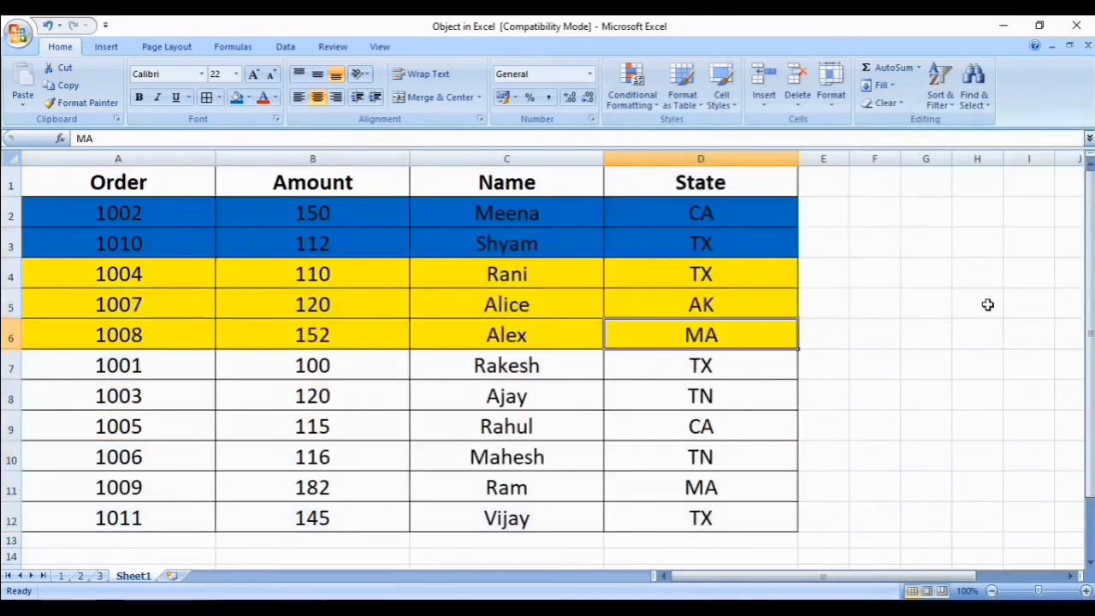